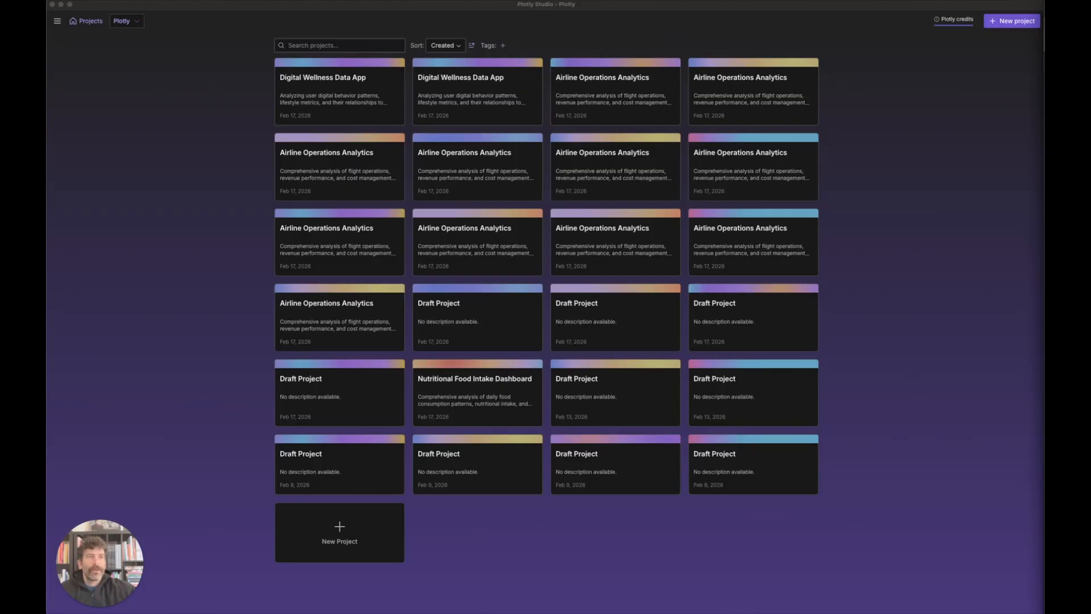
Step: Switch from Plotly Studio to the Snowflake Warehouses page in Chrome
key(super+Tab)
Step: Open Snowflake Workspaces with the 'Load sample data from AWS S3 with SQL' worksheet, dismissing the shared-workspaces tip
key(ctrl+alt+Return)
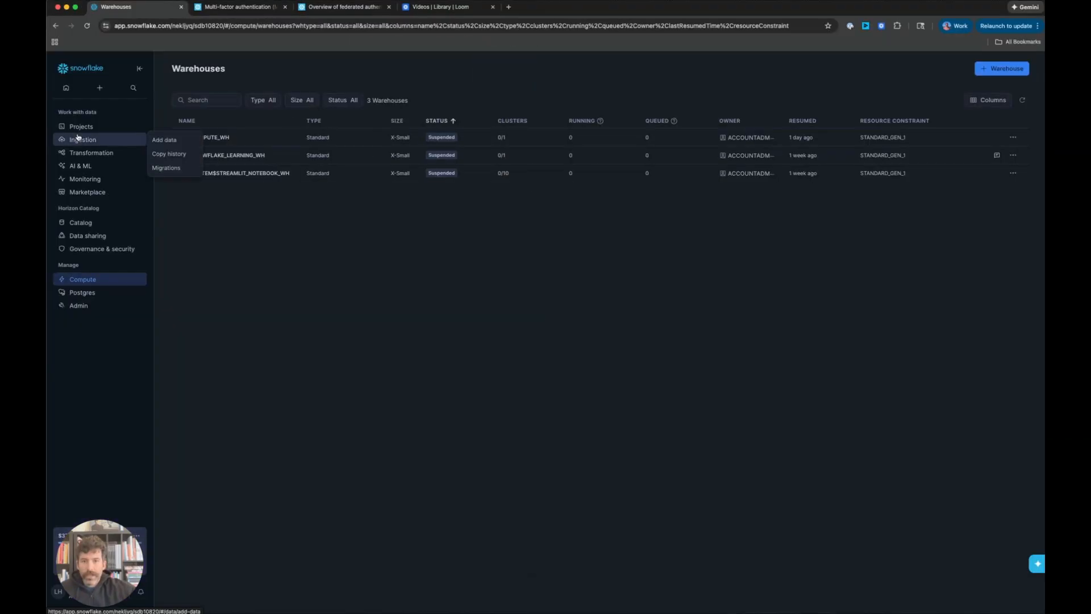
mouse_move(81, 132)
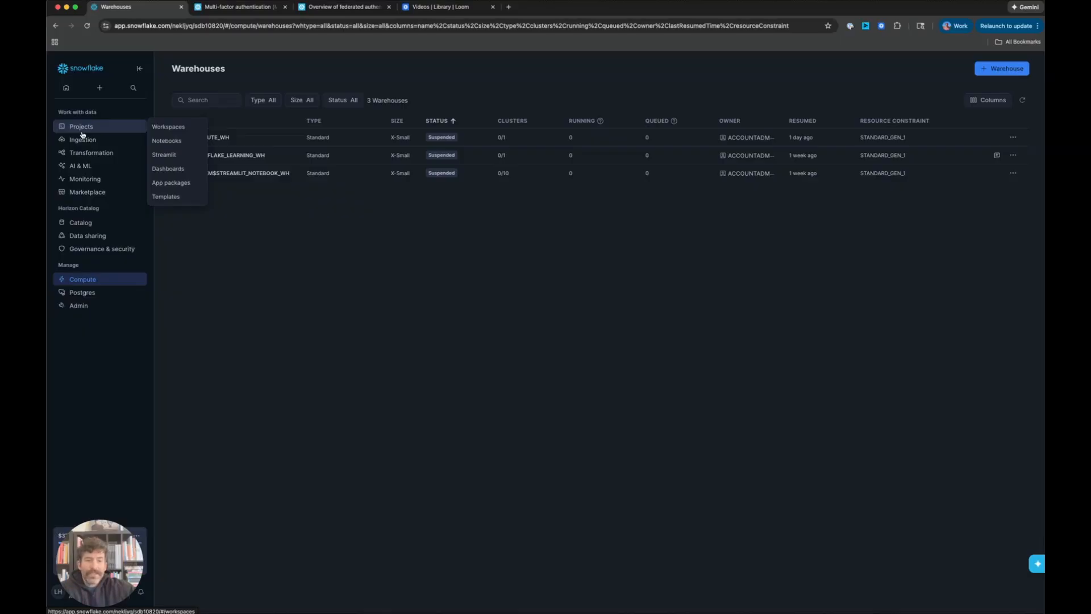
click(84, 131)
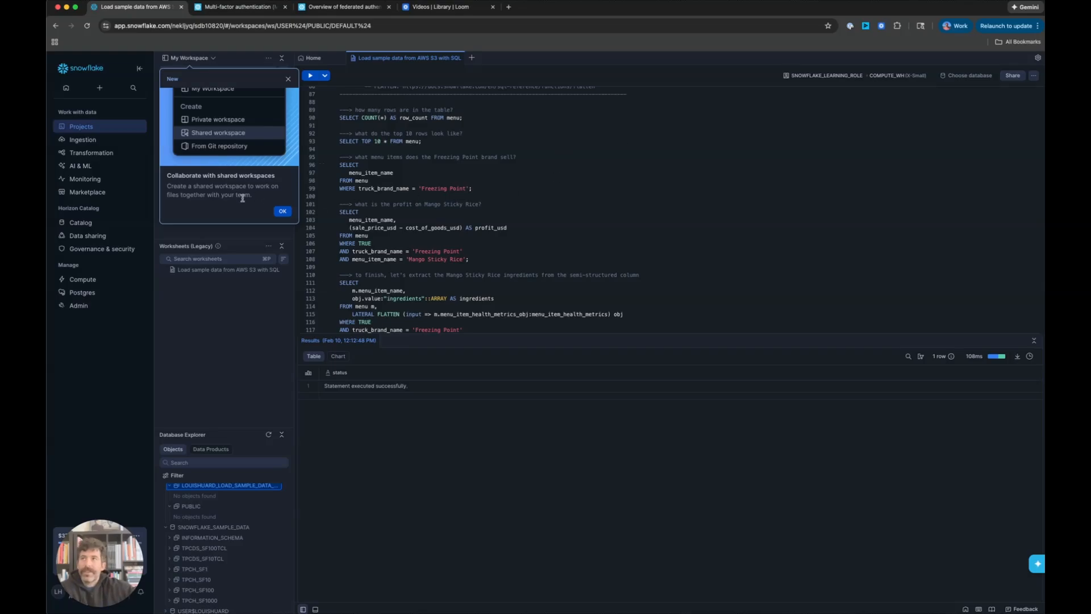
click(282, 211)
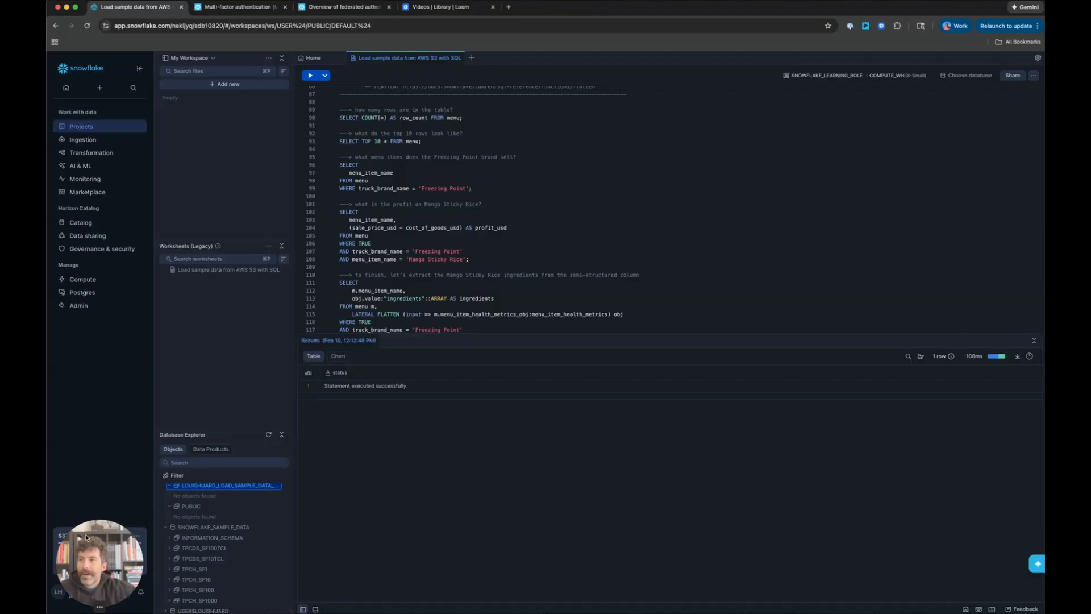
drag(107, 538, 106, 405)
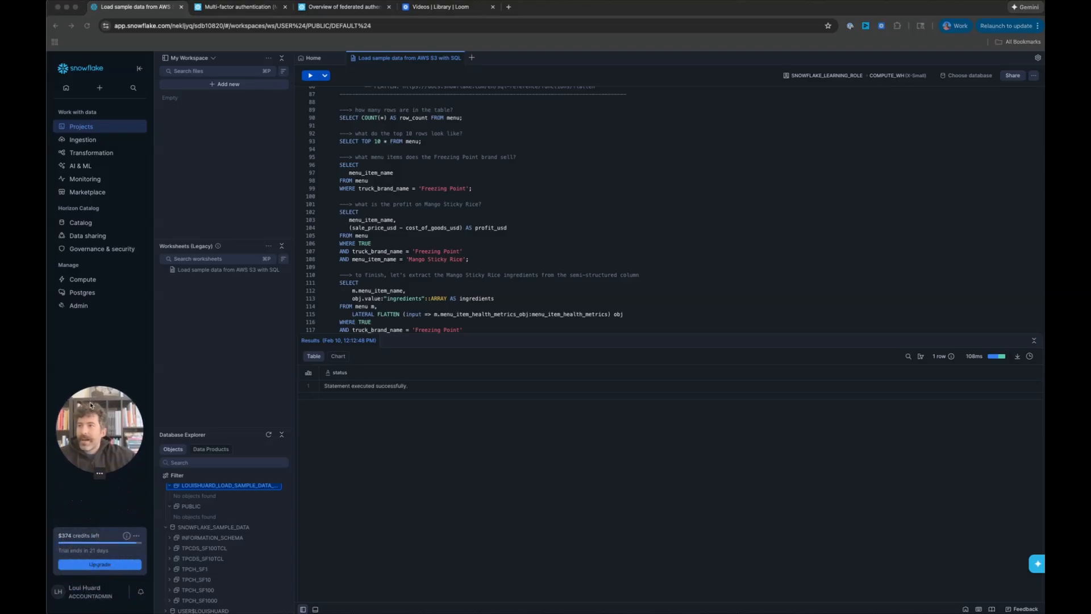
click(137, 536)
click(118, 599)
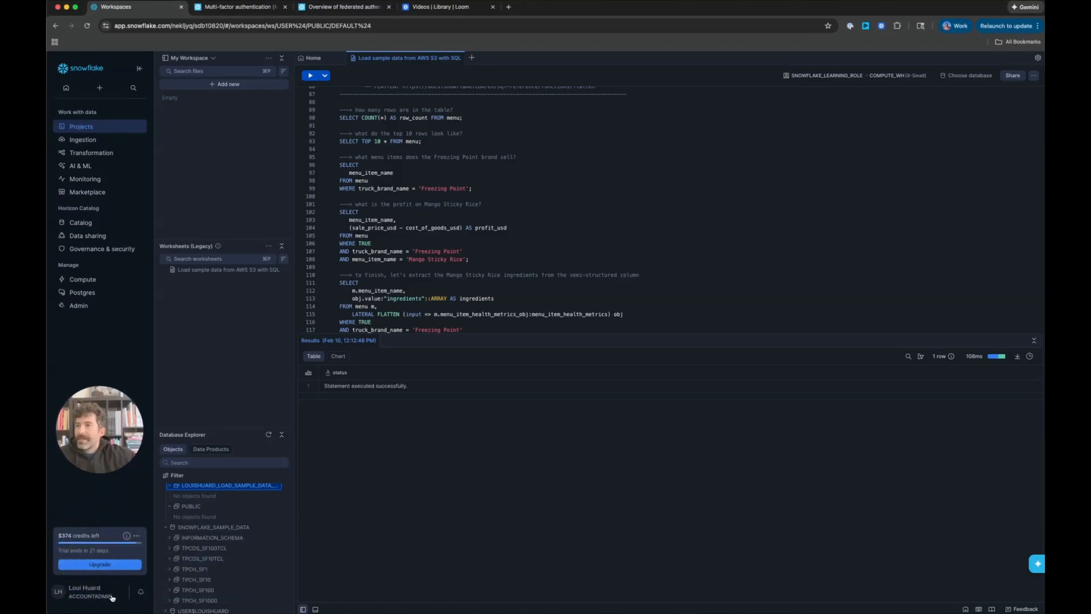
click(112, 597)
click(129, 496)
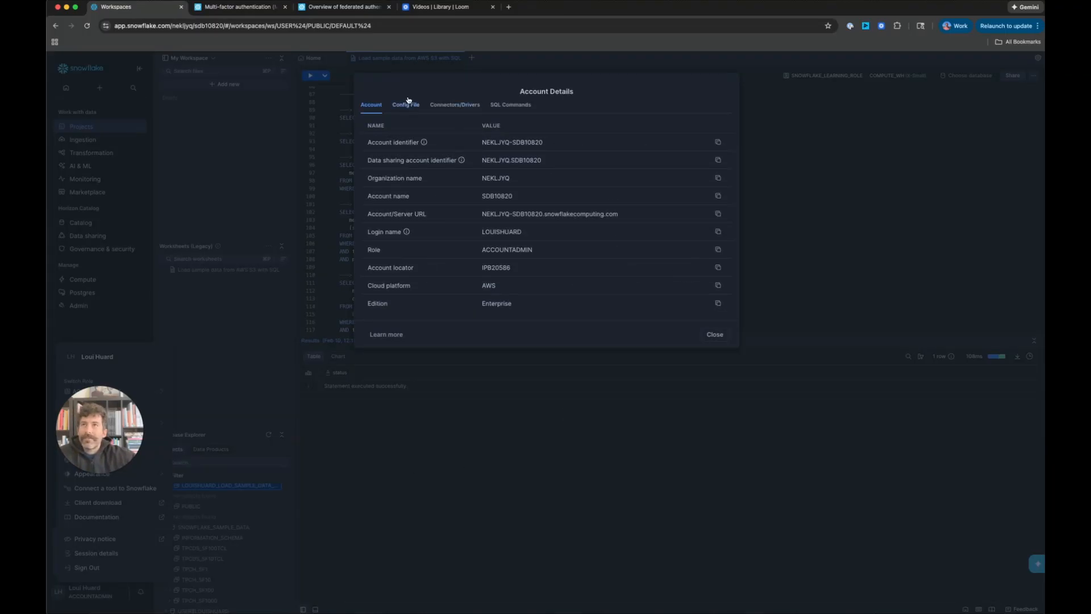
click(455, 105)
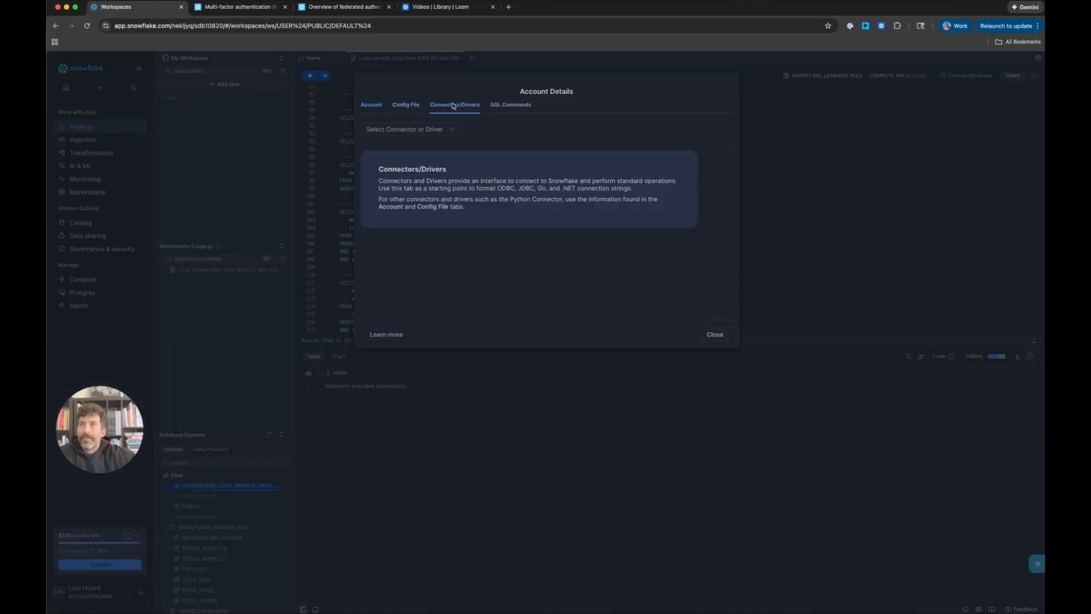
click(503, 106)
click(405, 105)
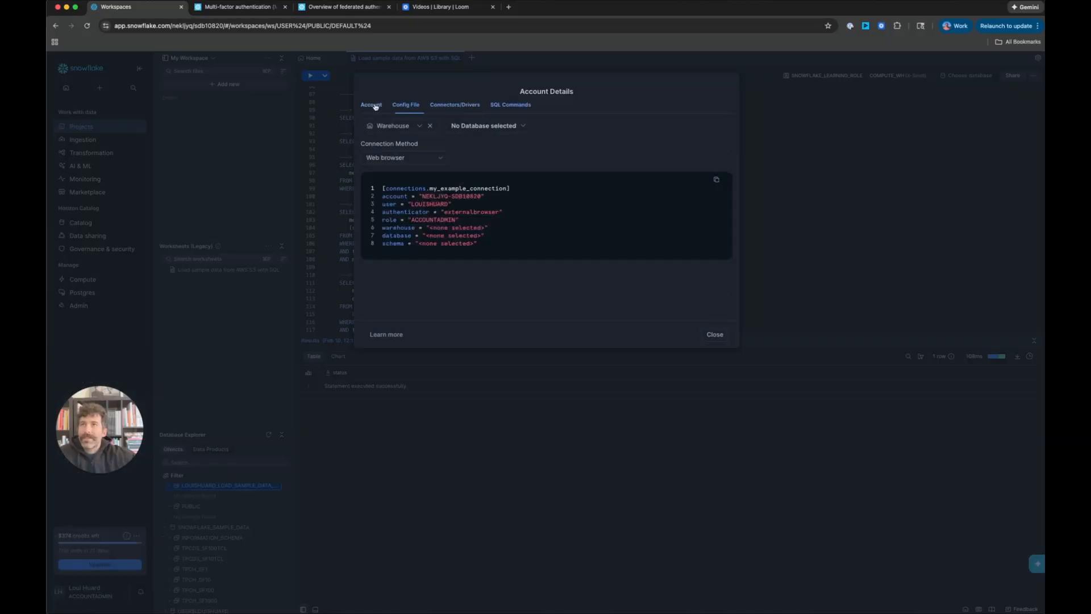
click(373, 106)
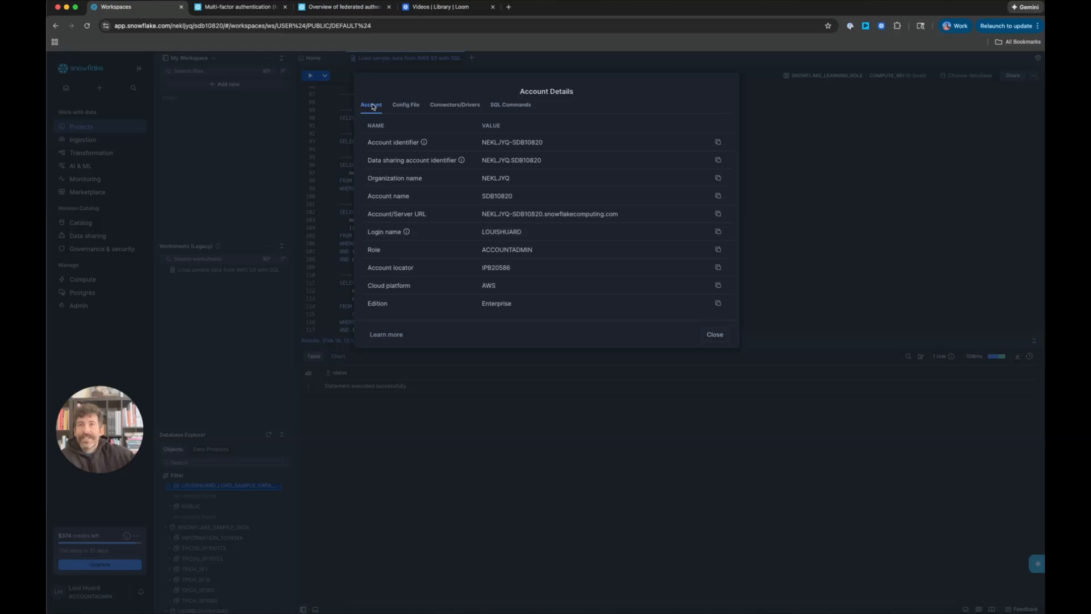
click(711, 340)
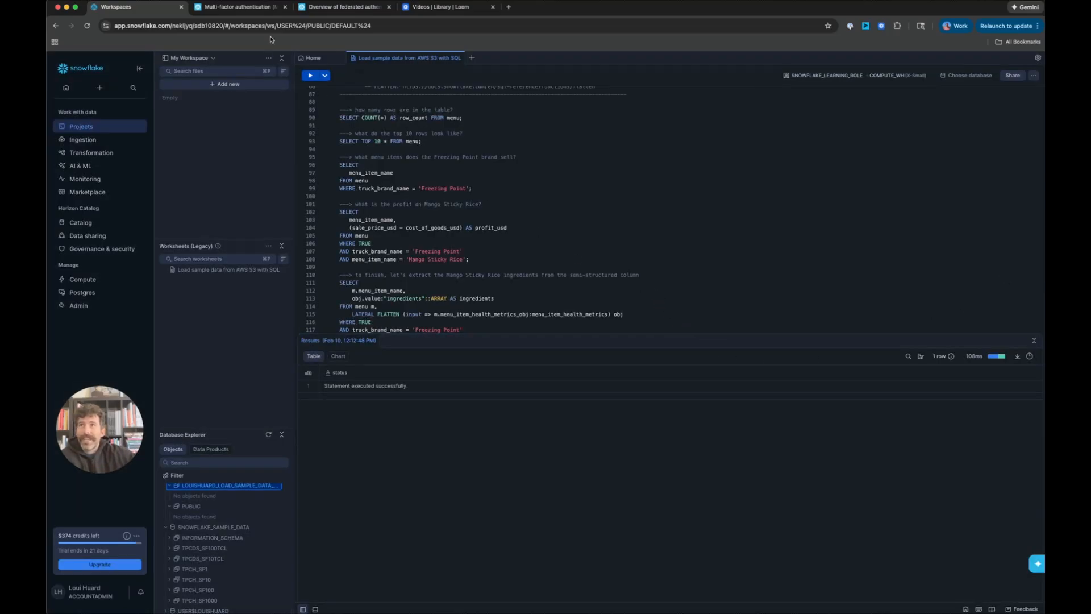
Step: Glance at the MFA docs, then show the account connection details via the user menu's Connect a tool to Snowflake
click(242, 7)
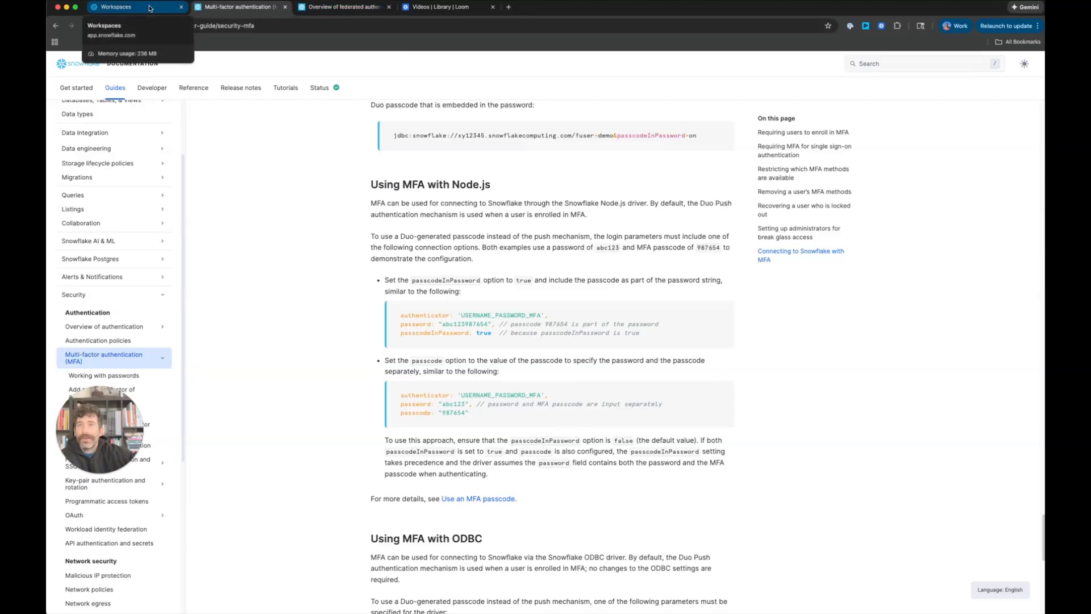
click(150, 8)
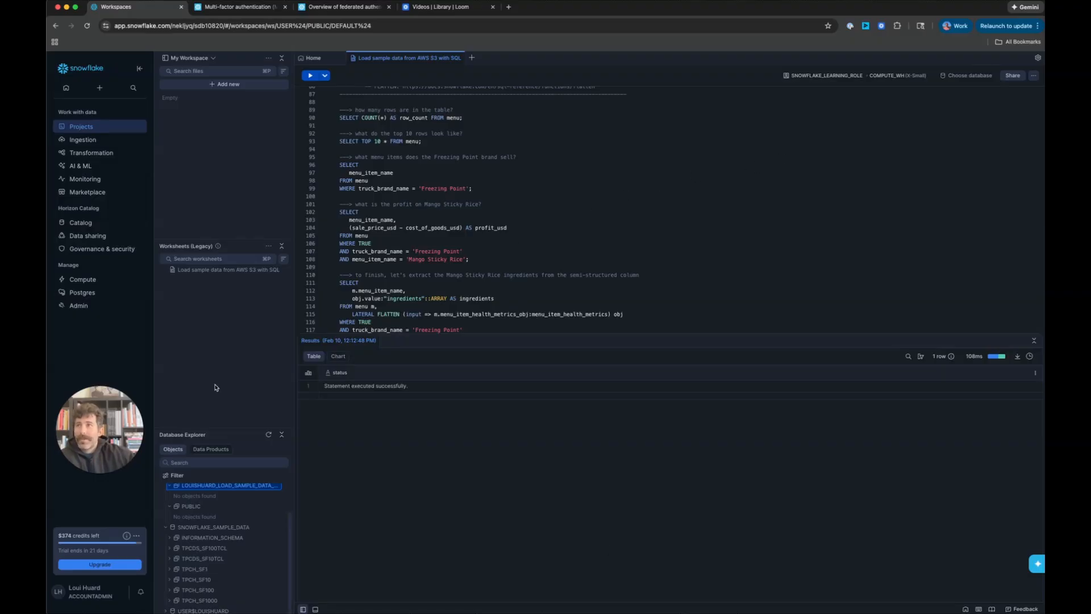
click(98, 599)
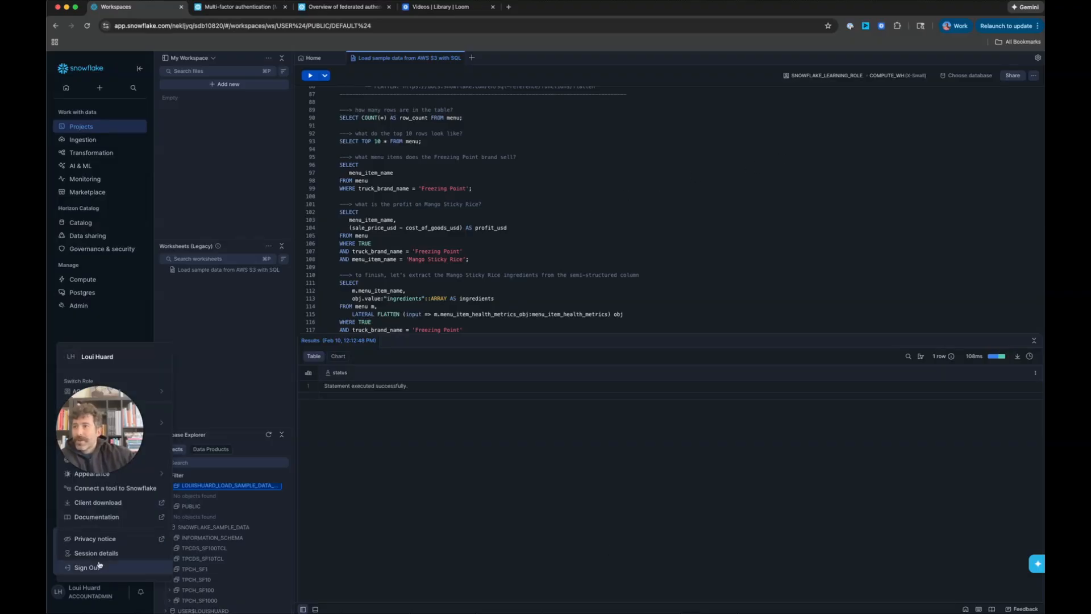
click(109, 489)
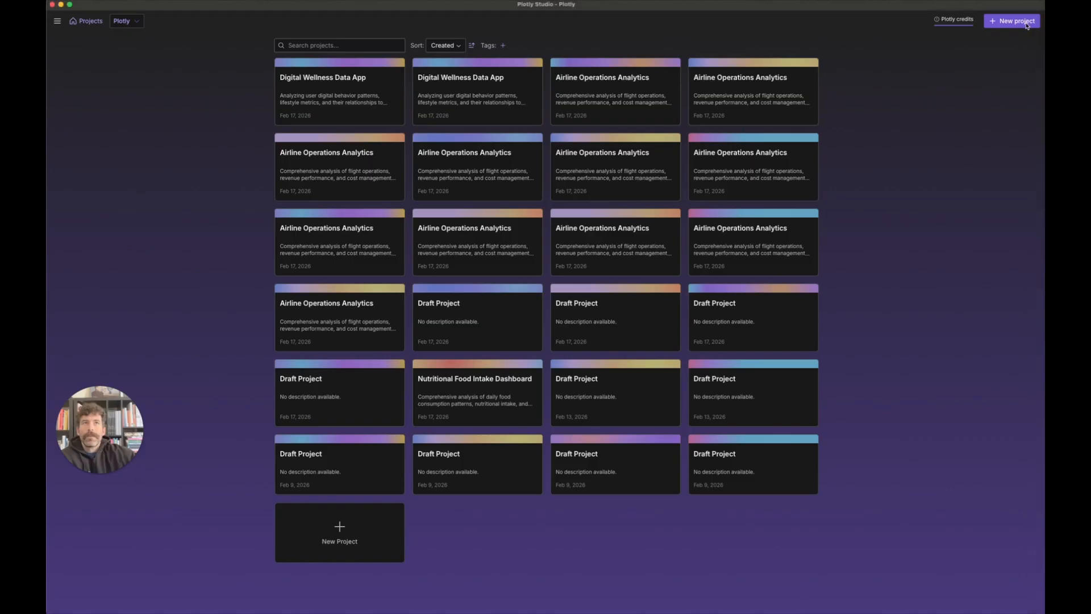
Step: Start a new Plotly Studio project, check available credits, and request a Snowflake connection
click(1017, 21)
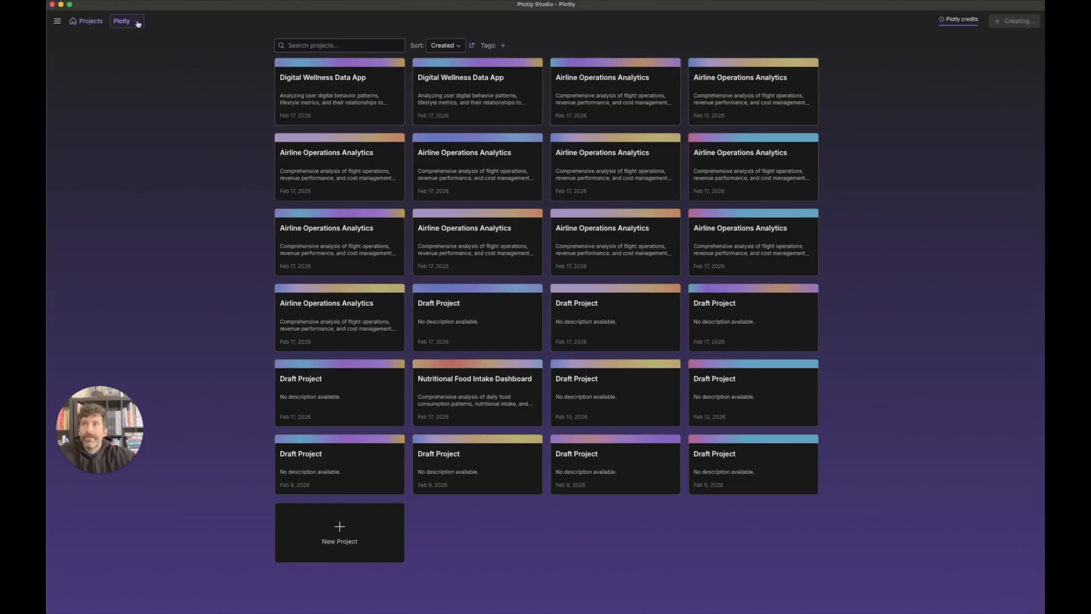
click(943, 20)
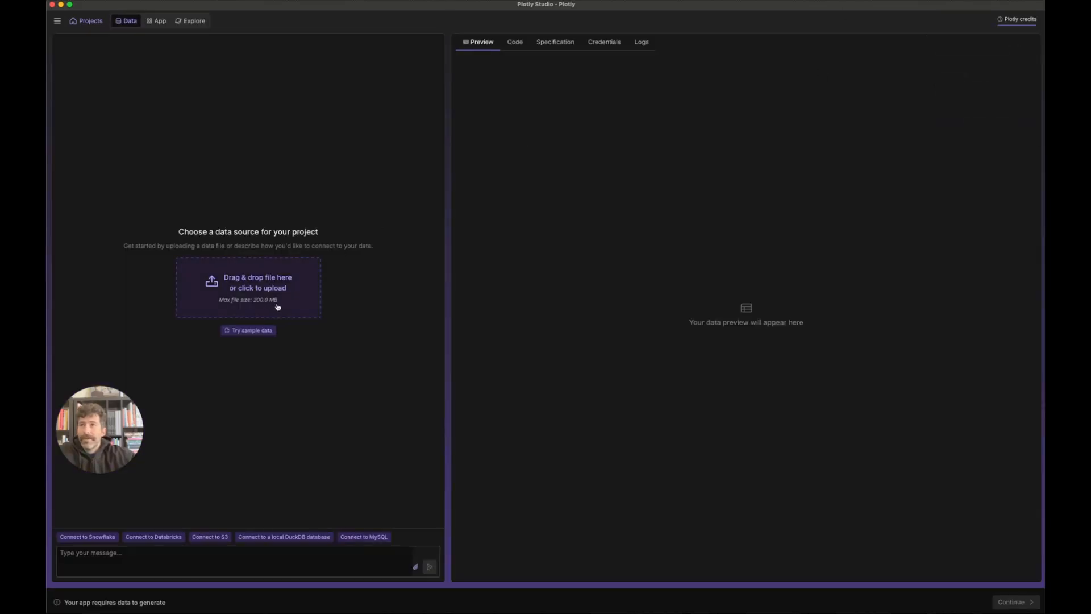
click(79, 538)
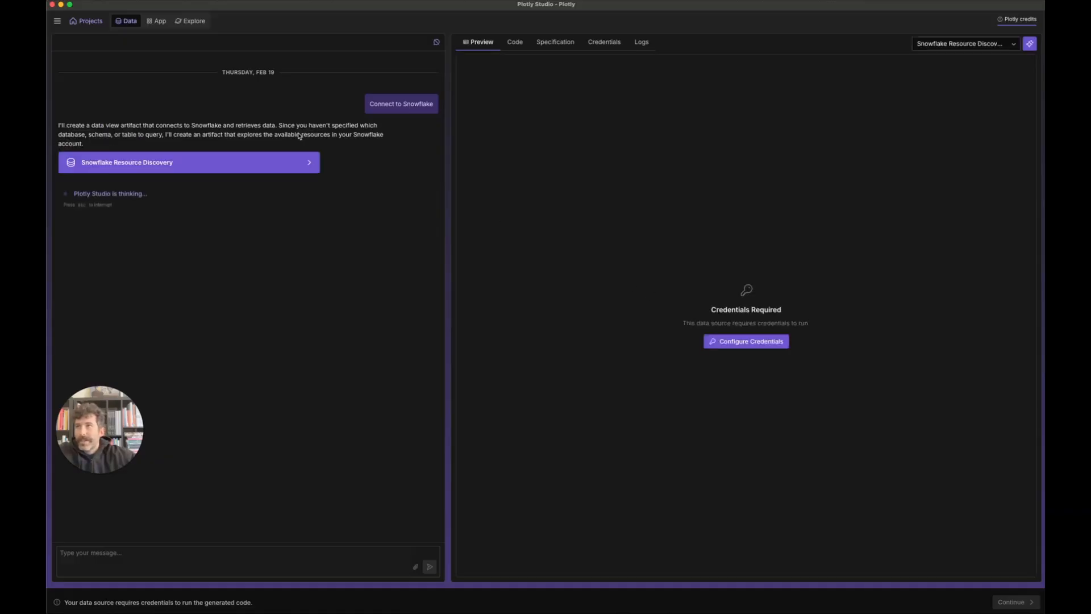
Step: Open the Snowflake data source's Credentials form, placing the Snowflake account details alongside, then moving them aside
click(741, 340)
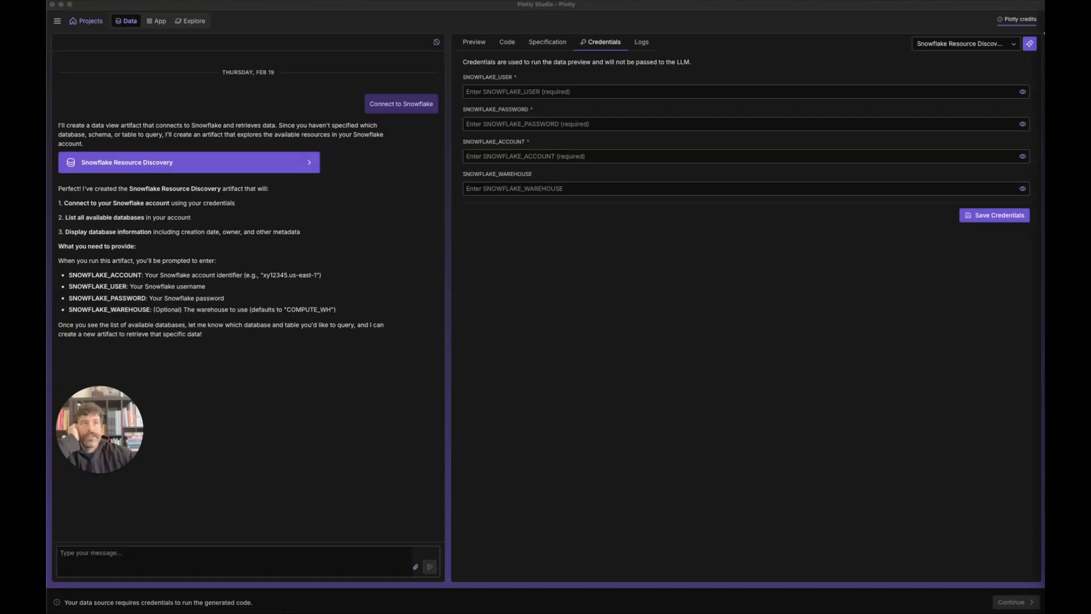
drag(1045, 33, 351, 46)
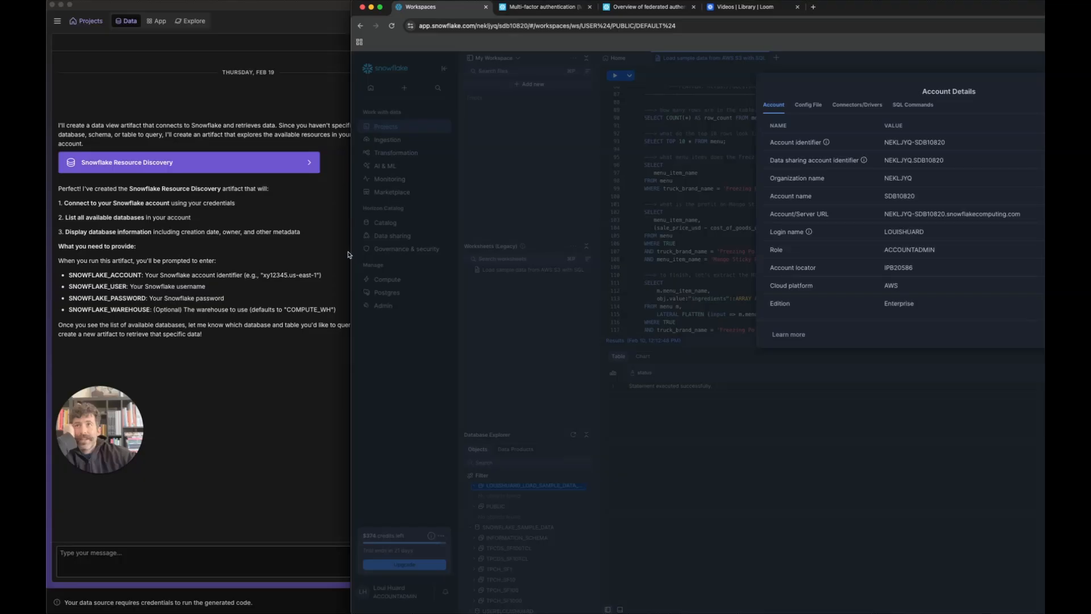
drag(351, 254, 387, 254)
drag(539, 254, 1045, 262)
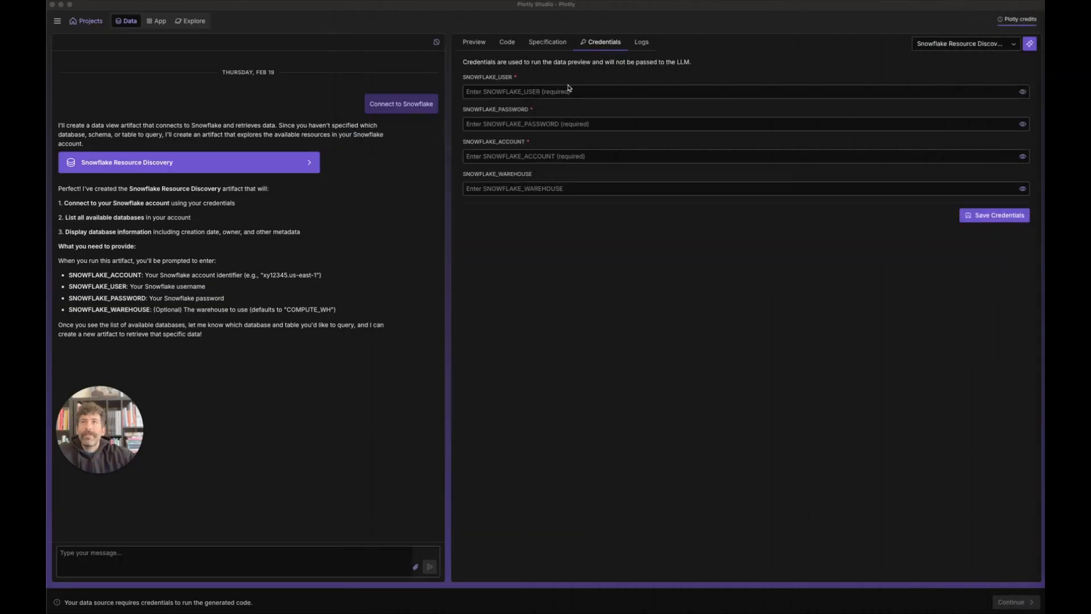
Step: Paste the account identifier into the SNOWFLAKE_ACCOUNT field
click(560, 157)
click(548, 155)
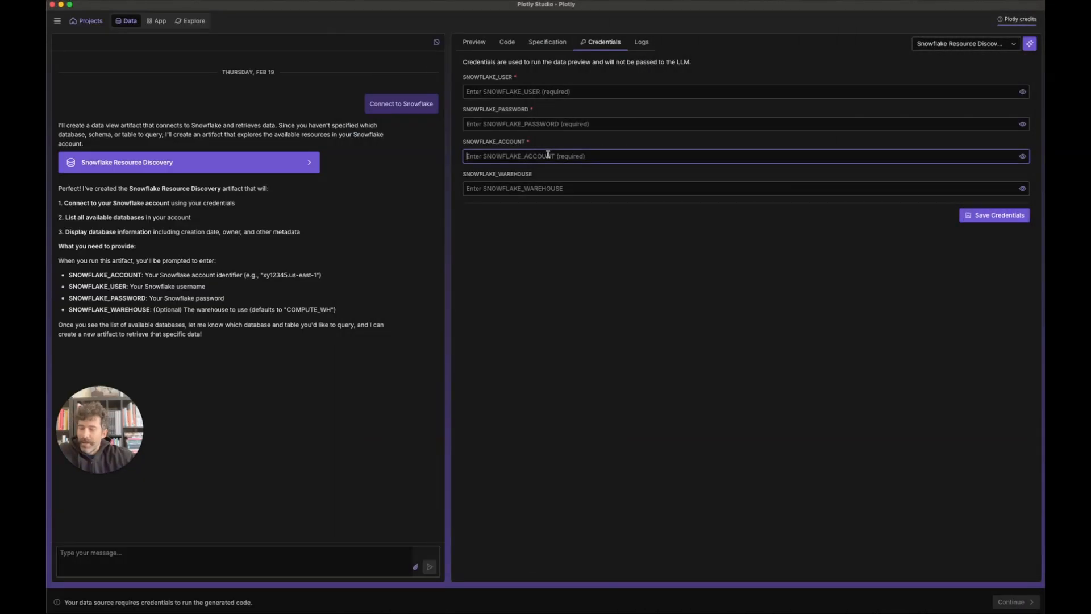
key(super+v)
click(588, 95)
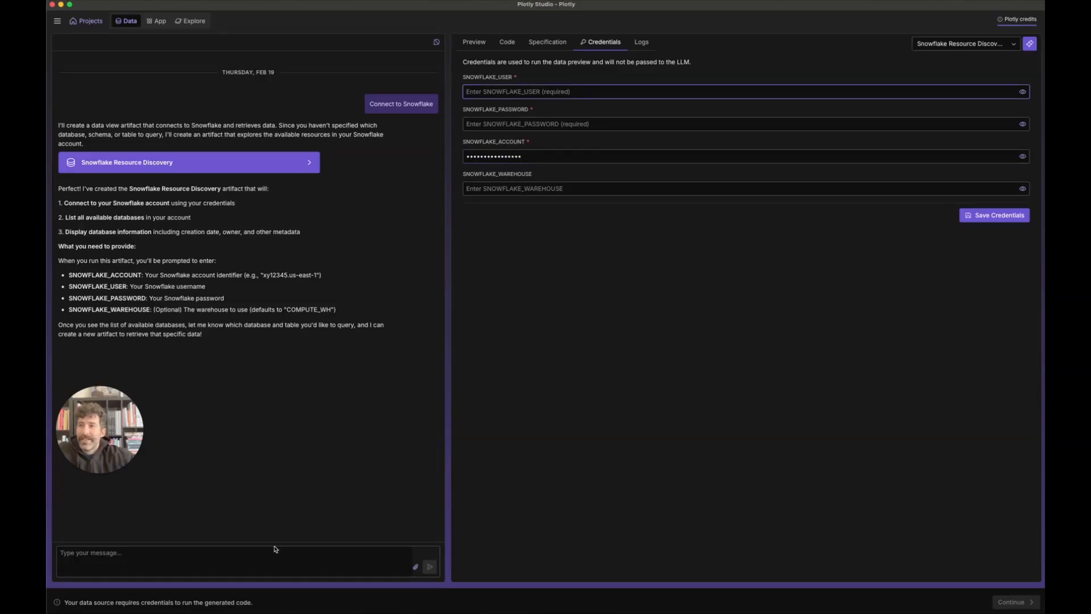
Step: Ask the assistant to 'Add role to the configuration form'
click(250, 552)
text(Ad)
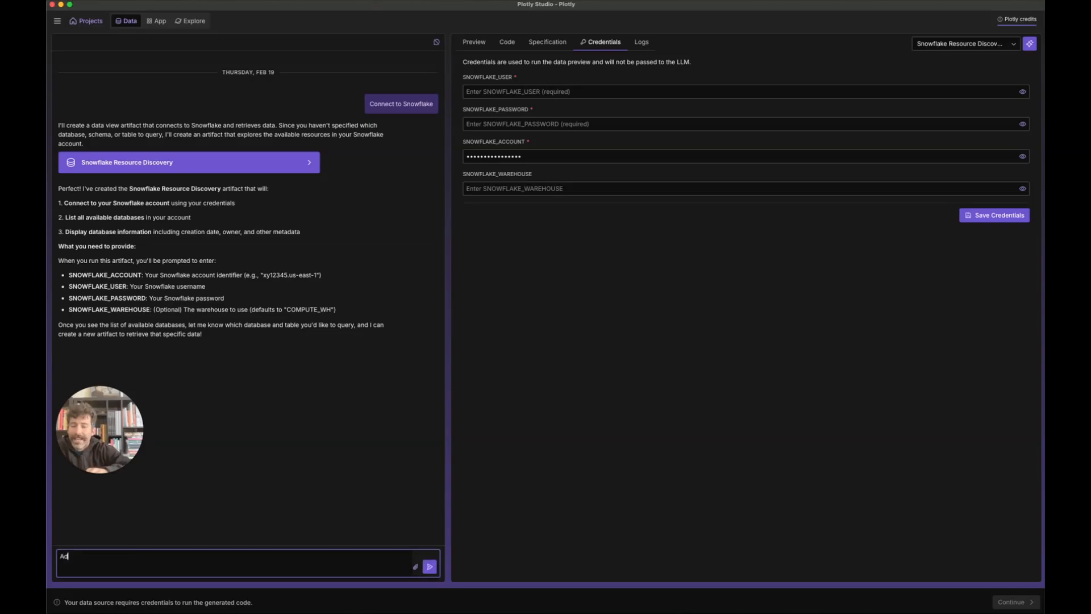
text(d role to the co)
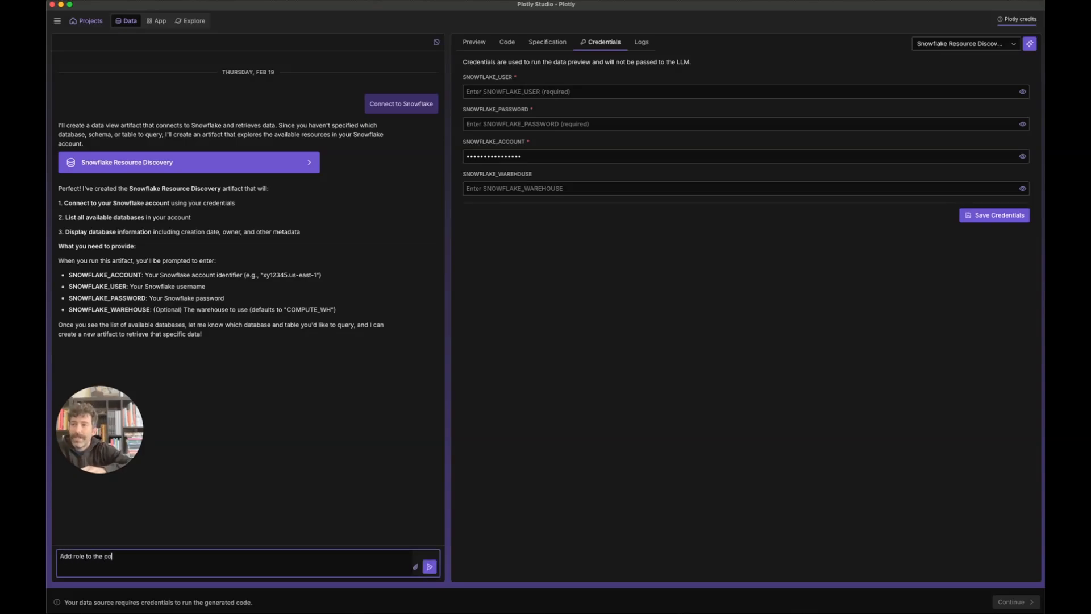
text(nfiguratiion form)
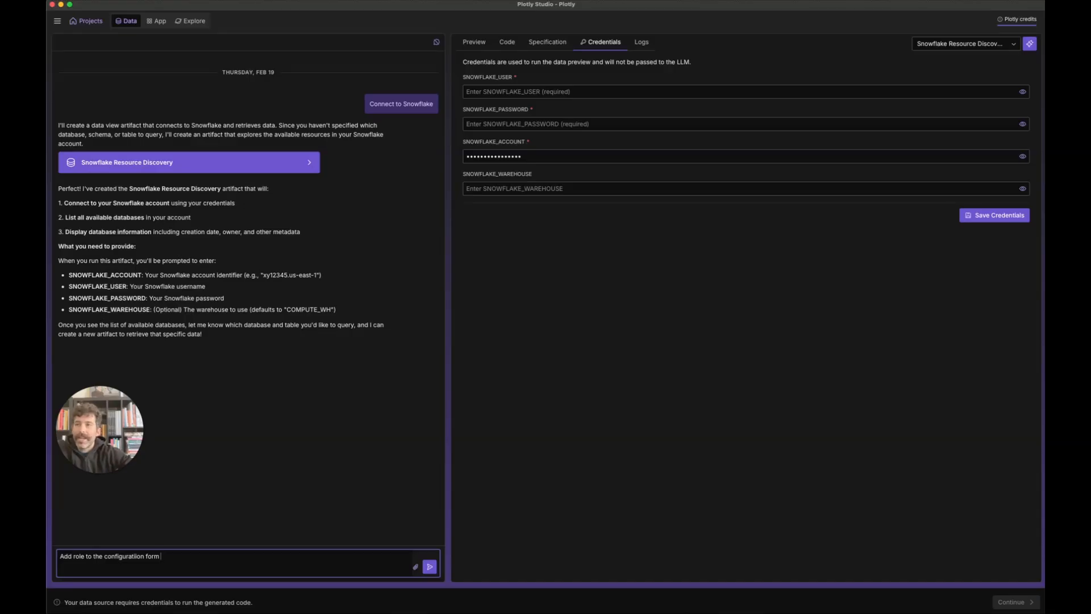
key(Return)
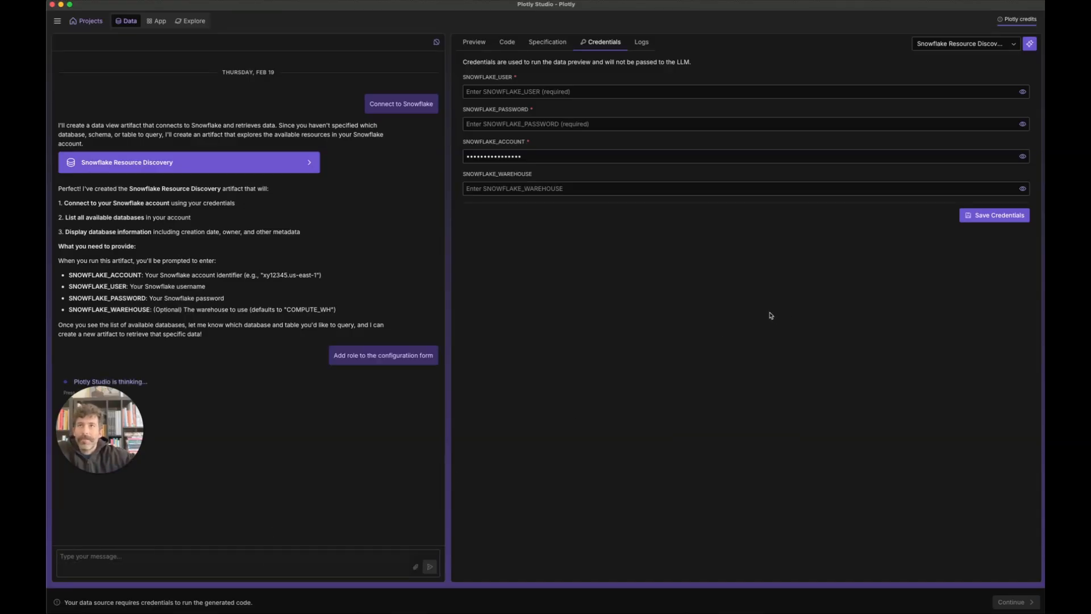
Step: Enter the Snowflake username and role credentials, then save them
click(514, 92)
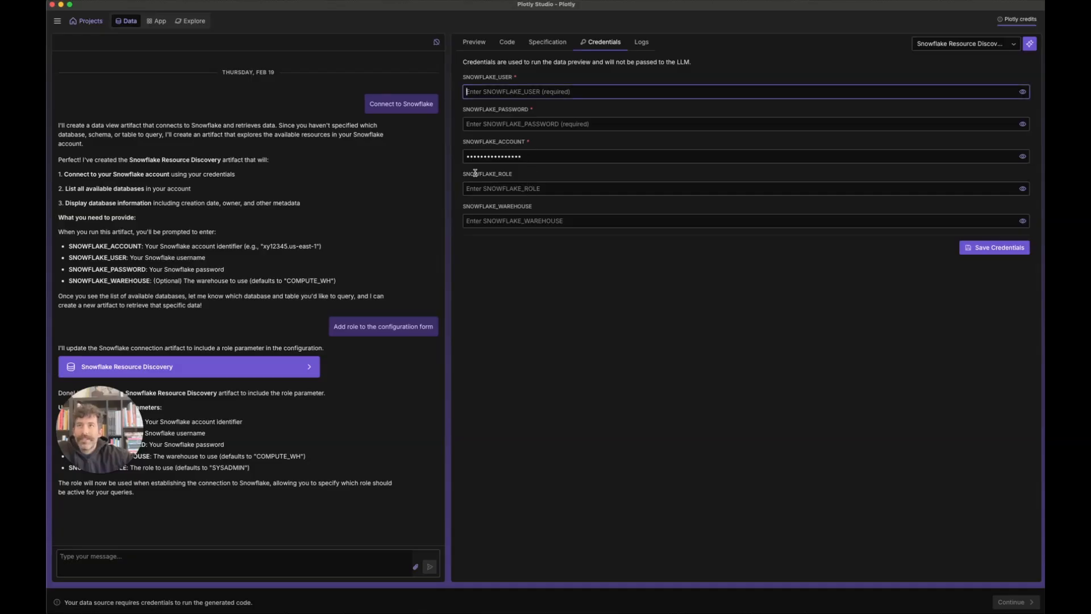
click(525, 188)
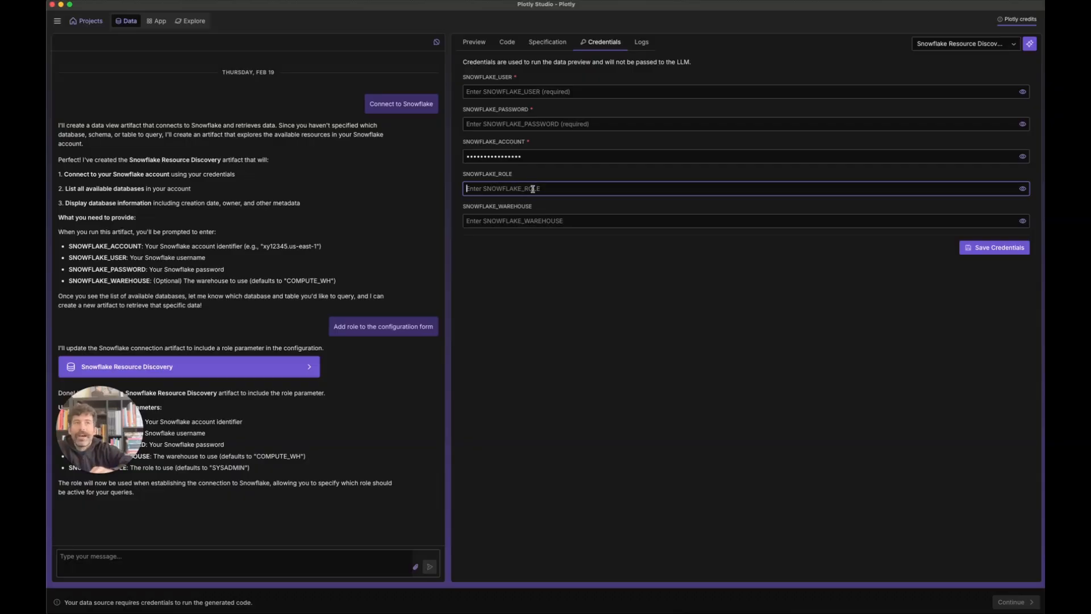
text(•••••••)
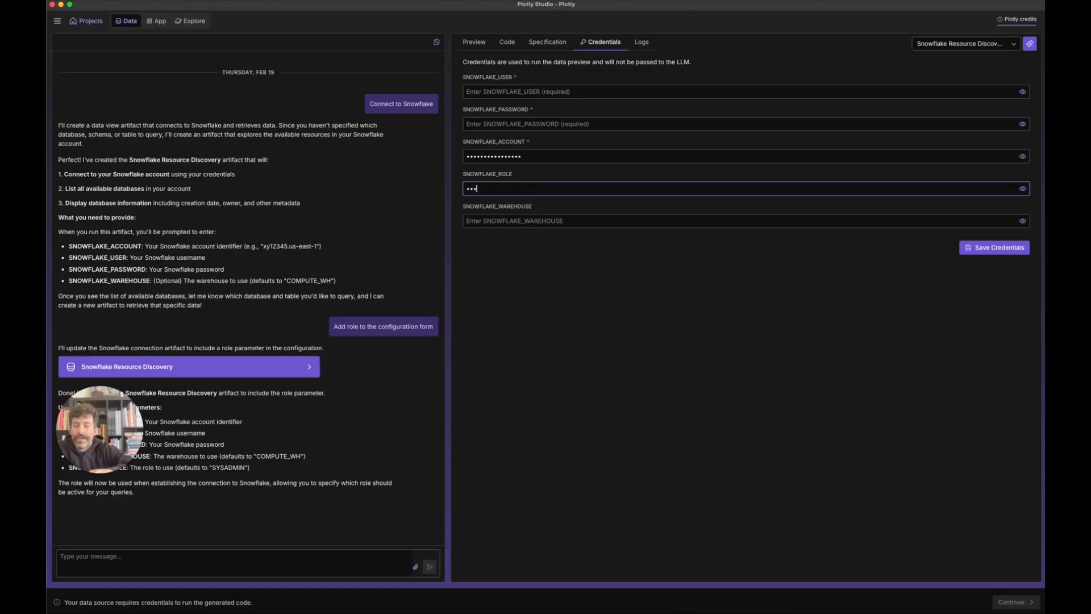
text(•••)
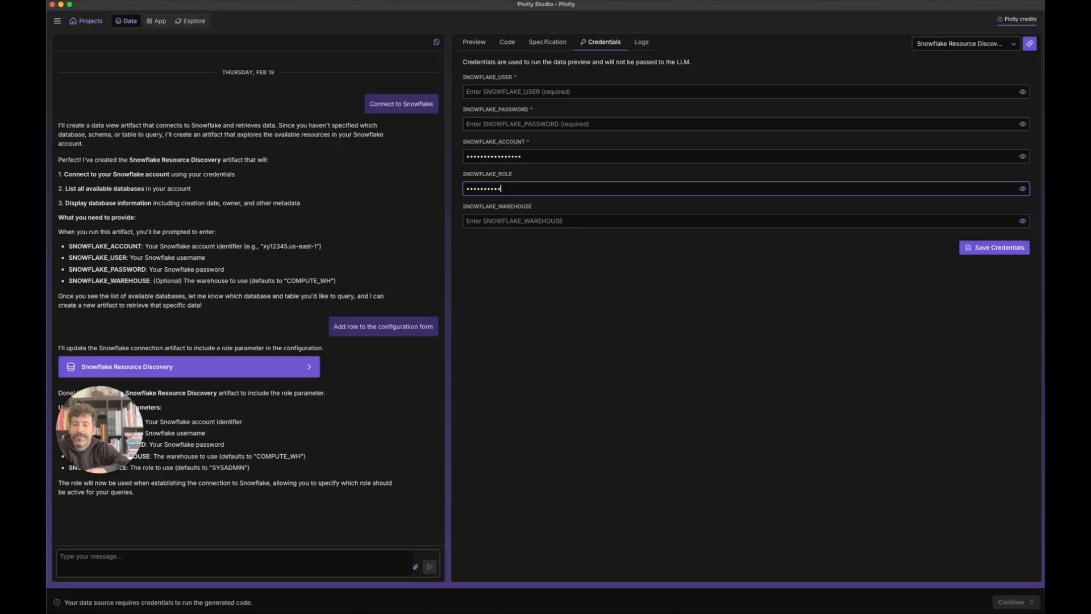
text(••)
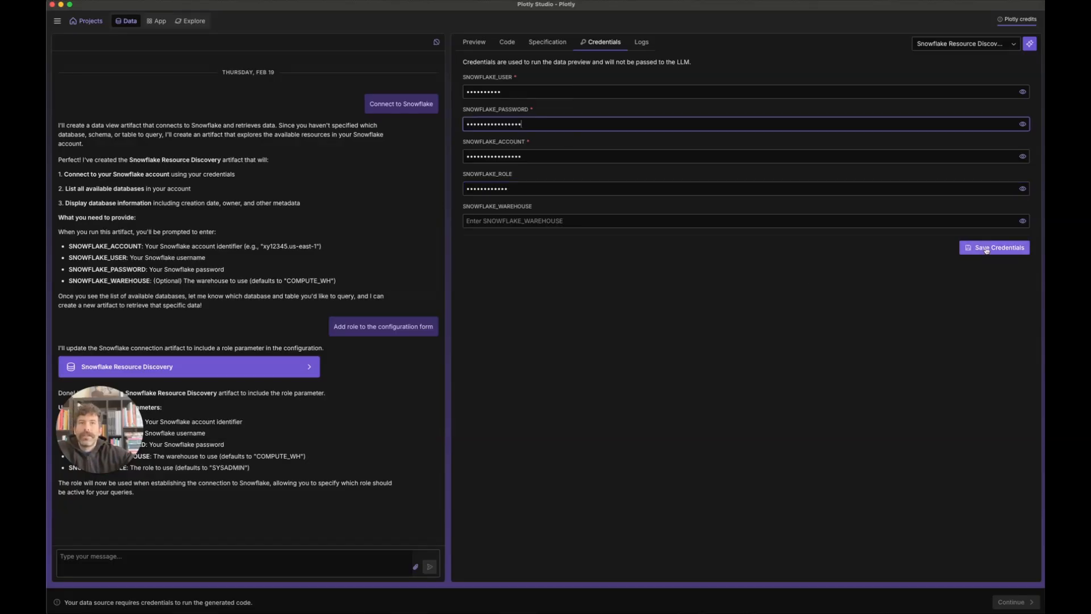
click(987, 248)
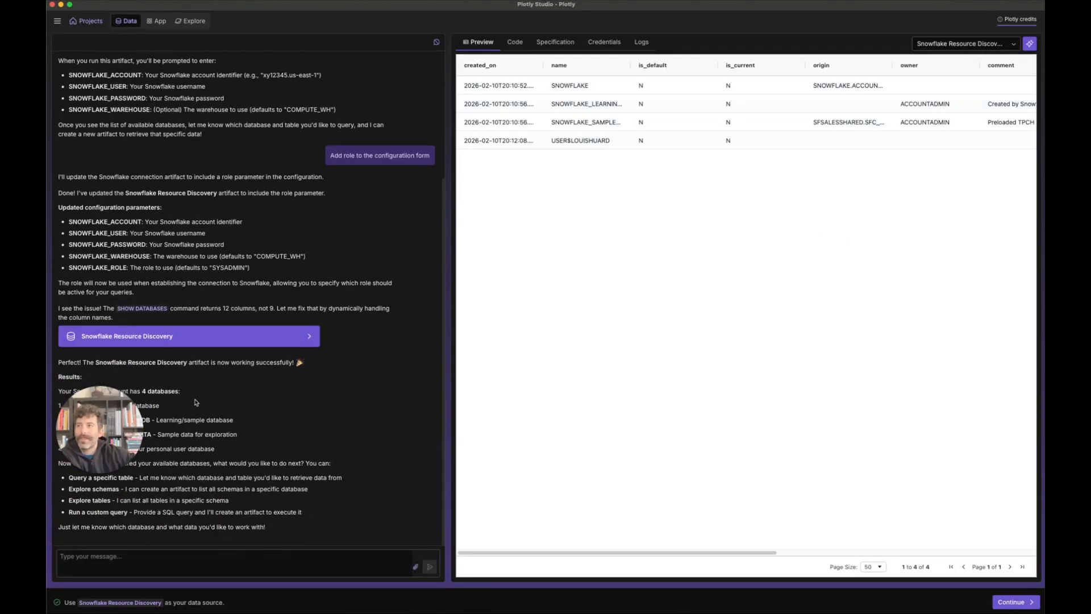
Step: Let the preview load the four databases, including SNOWFLAKE_SAMPLE_DATA, then focus the chat box
drag(116, 412, 982, 481)
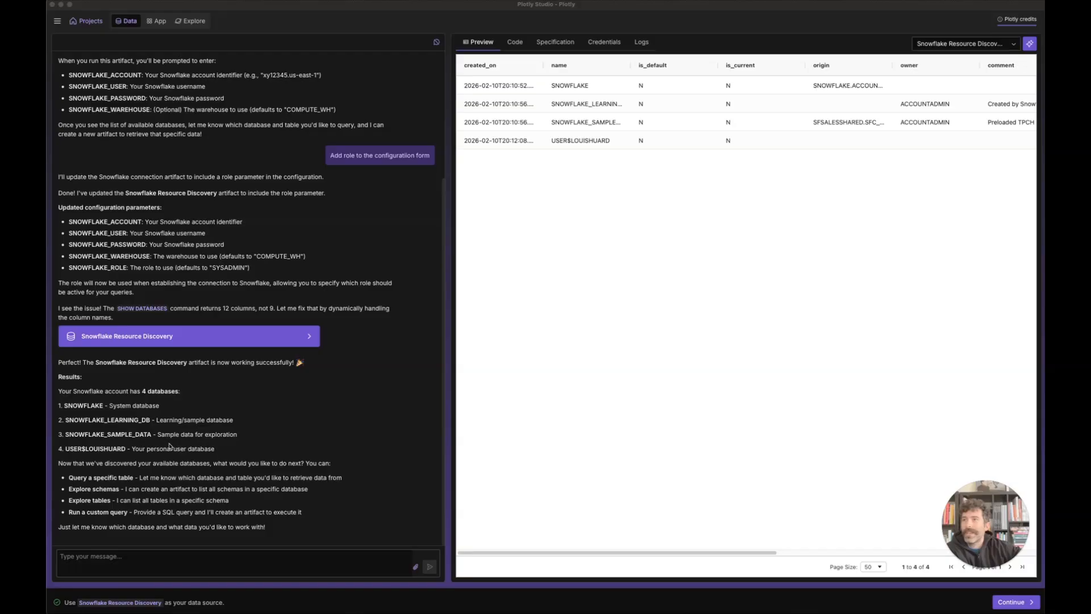
click(263, 567)
click(231, 566)
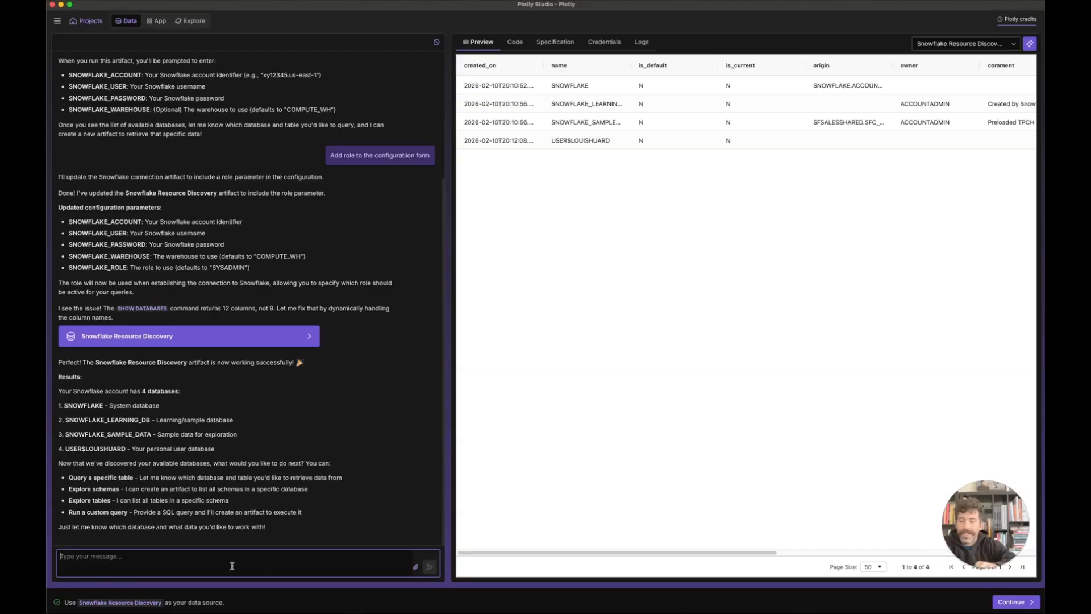
Step: Ask the assistant: 'Lets look at data in the snowflake sample data database'
text(Lets look at data in the snow)
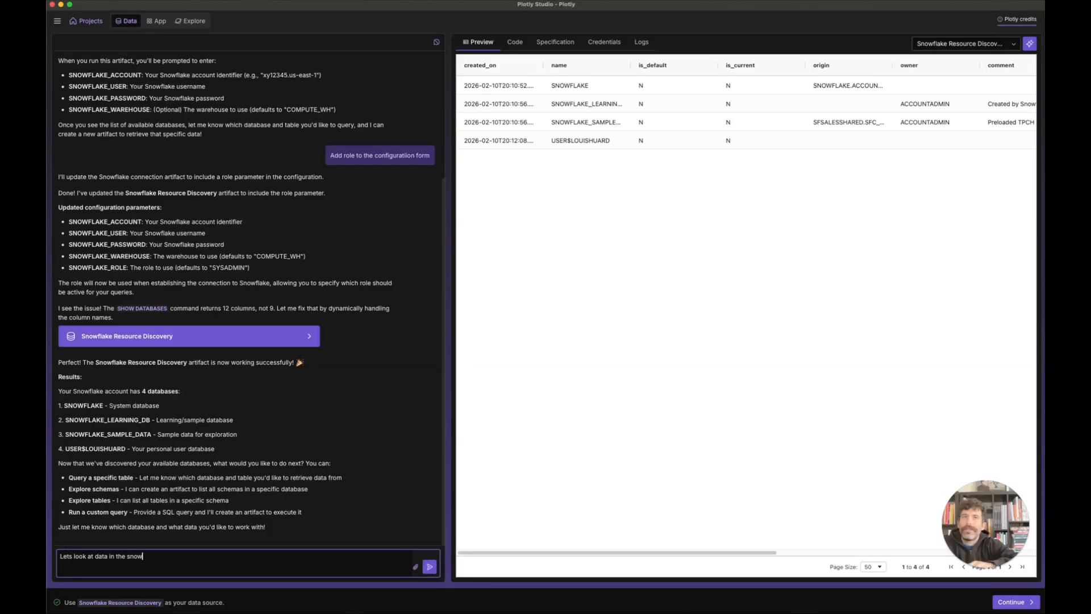
text(flake )
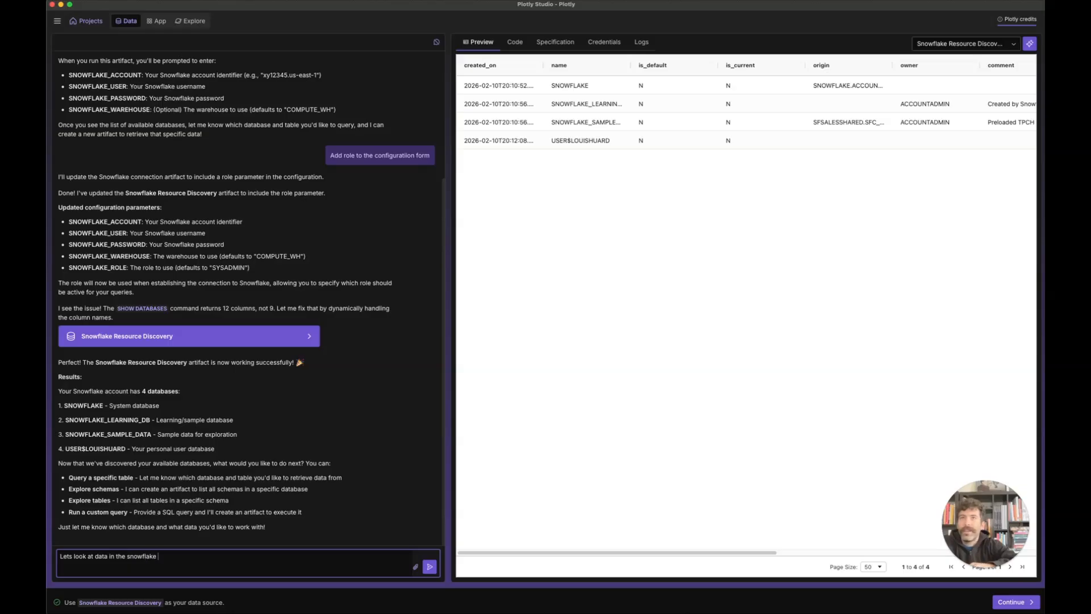
text(sample data)
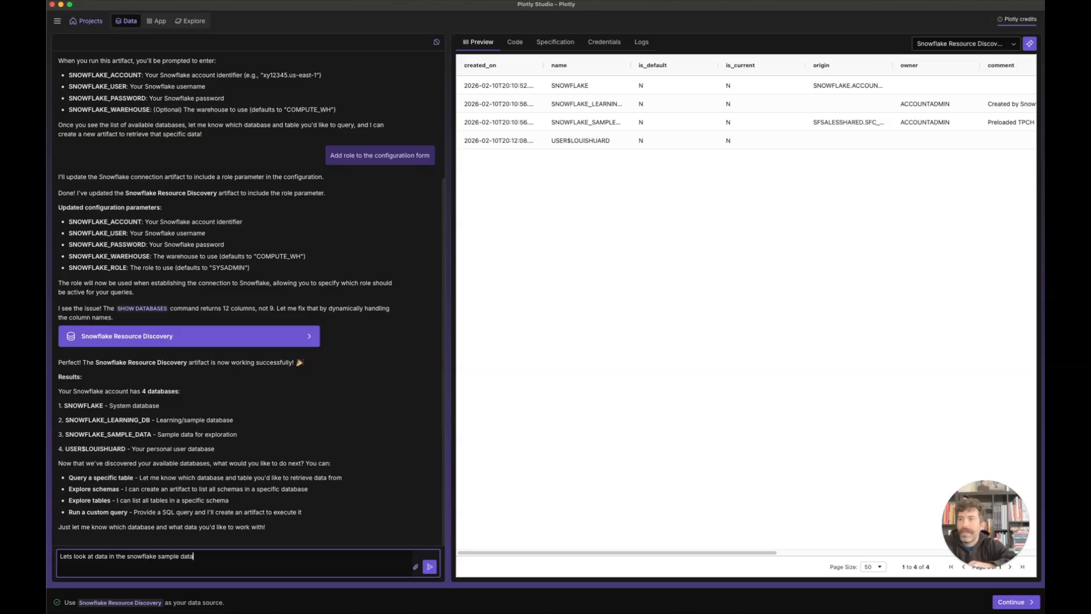
text( database)
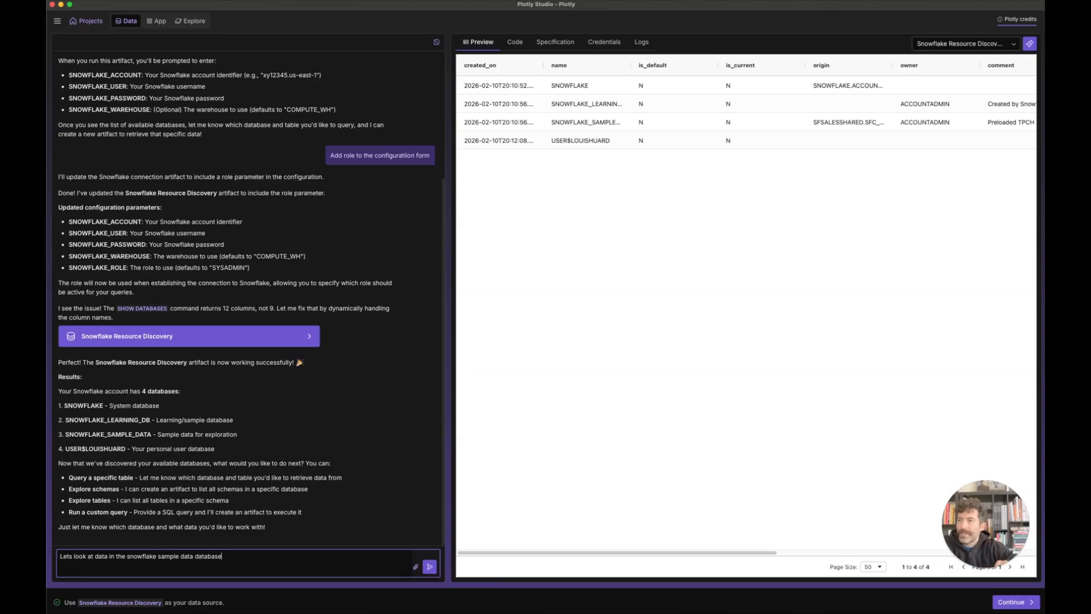
key(Return)
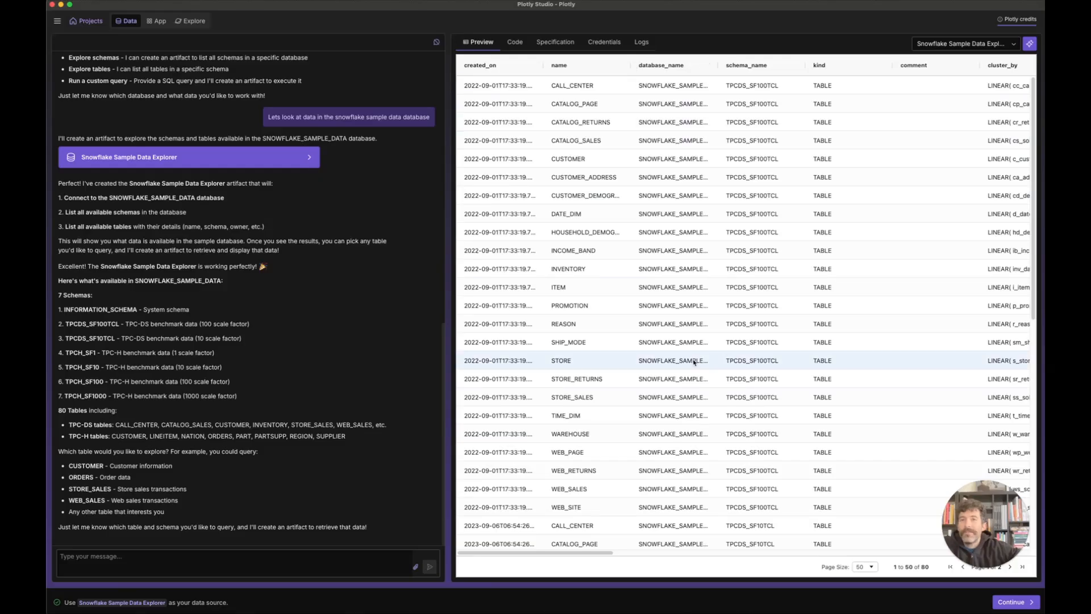
drag(592, 553, 569, 557)
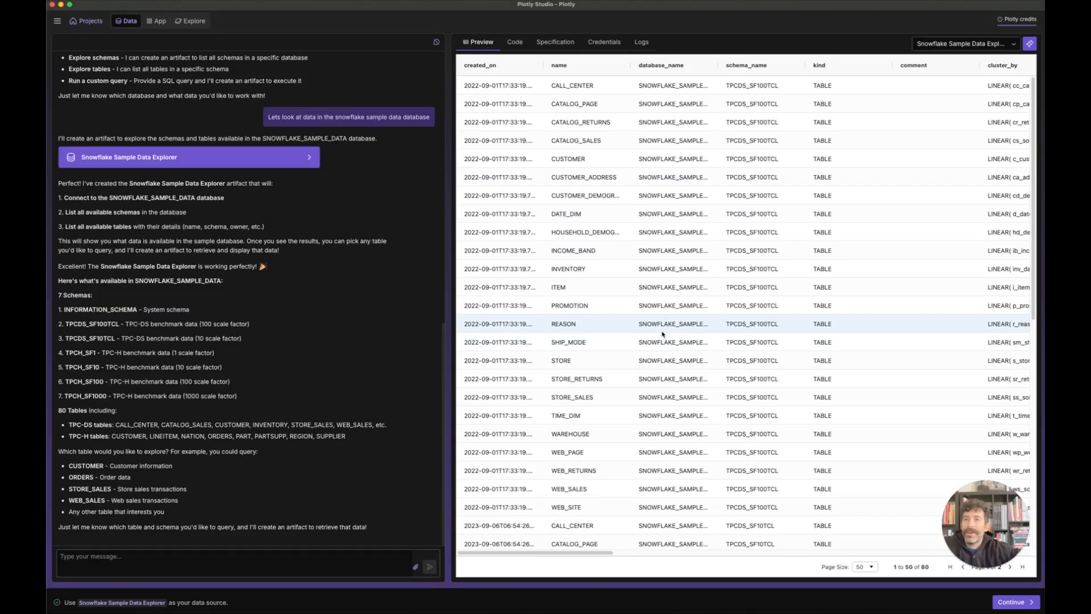
click(127, 563)
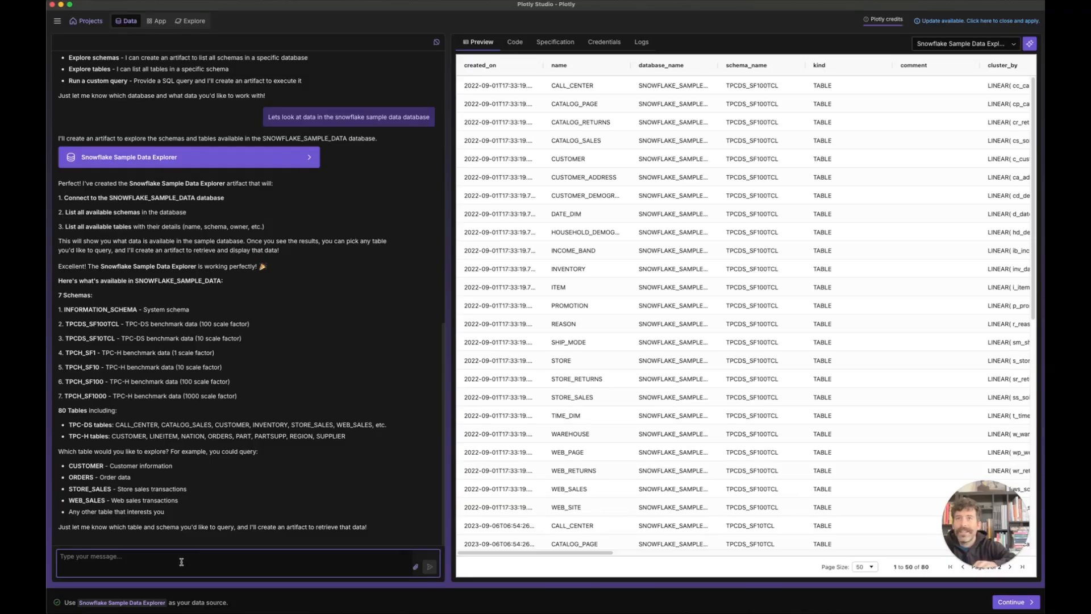
Step: Request customer data from the sample database, joined with its related tables
text(I'd like to see da)
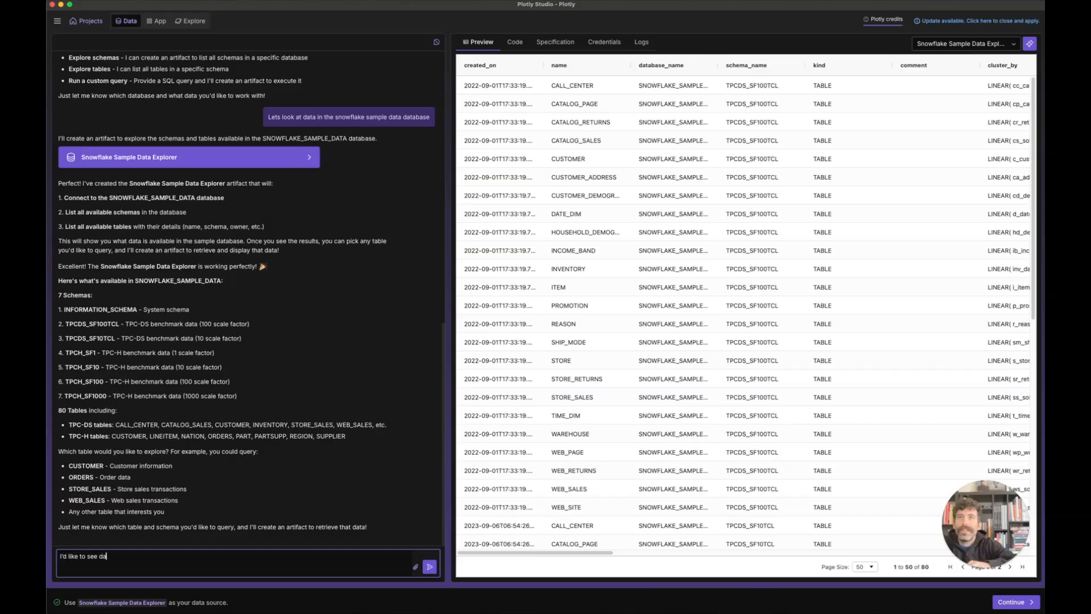
text(ta about the)
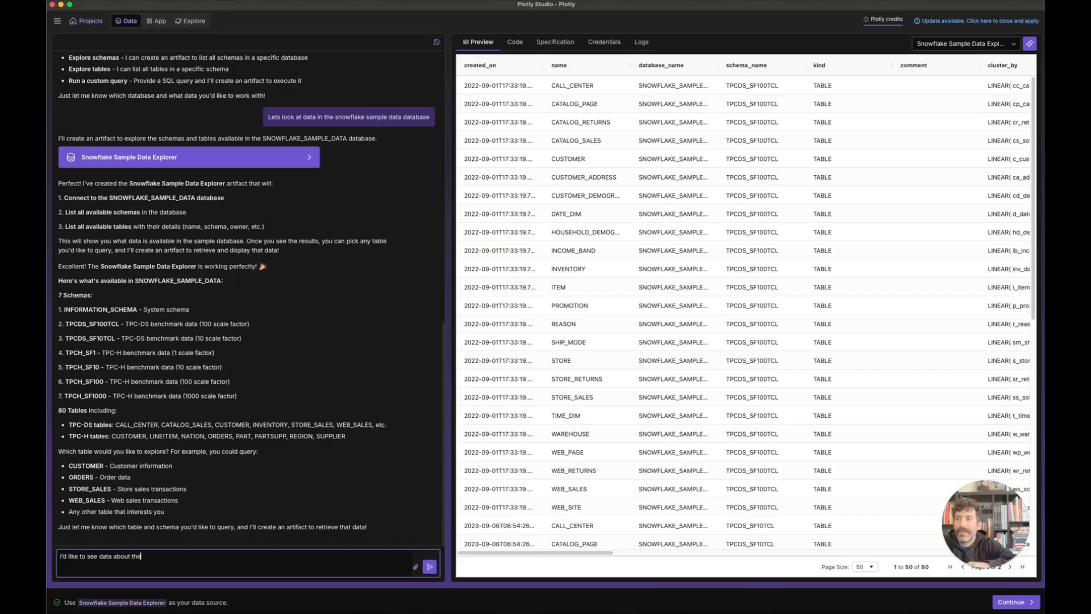
text( customers in this)
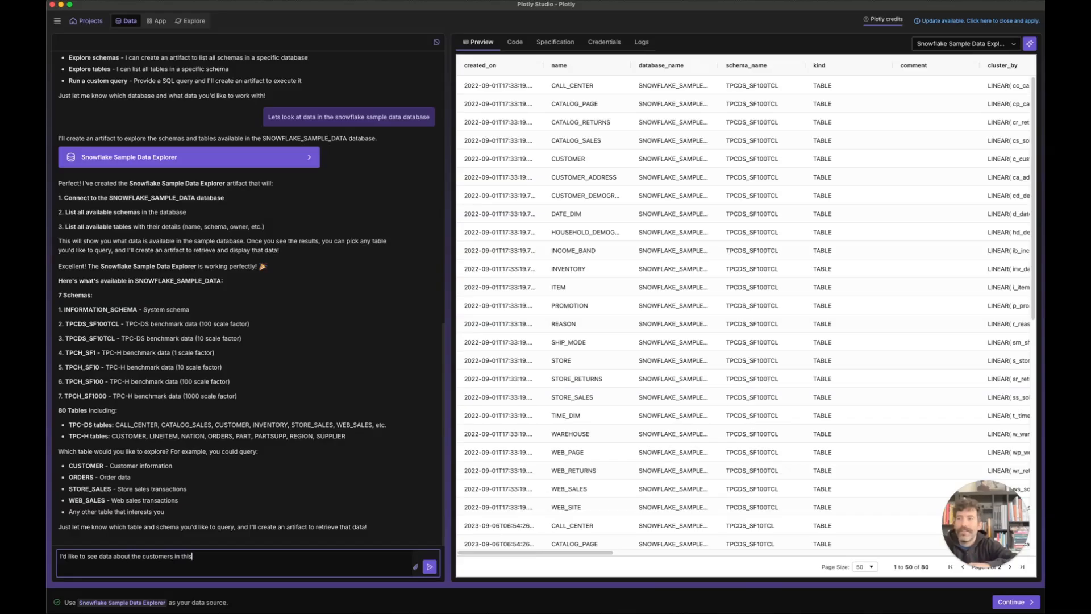
text( data base, )
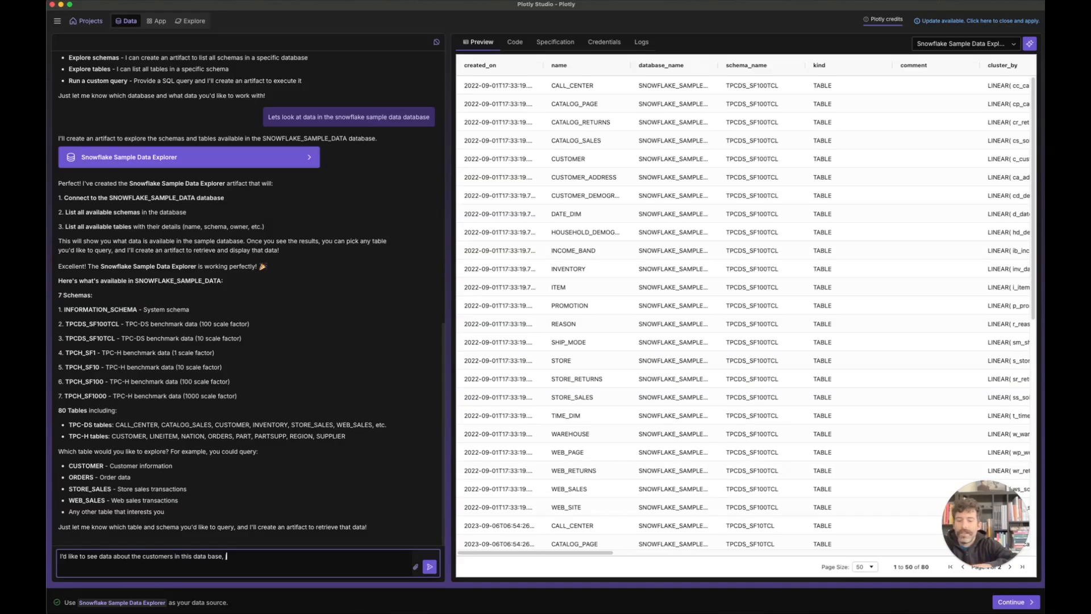
text(joining the tables)
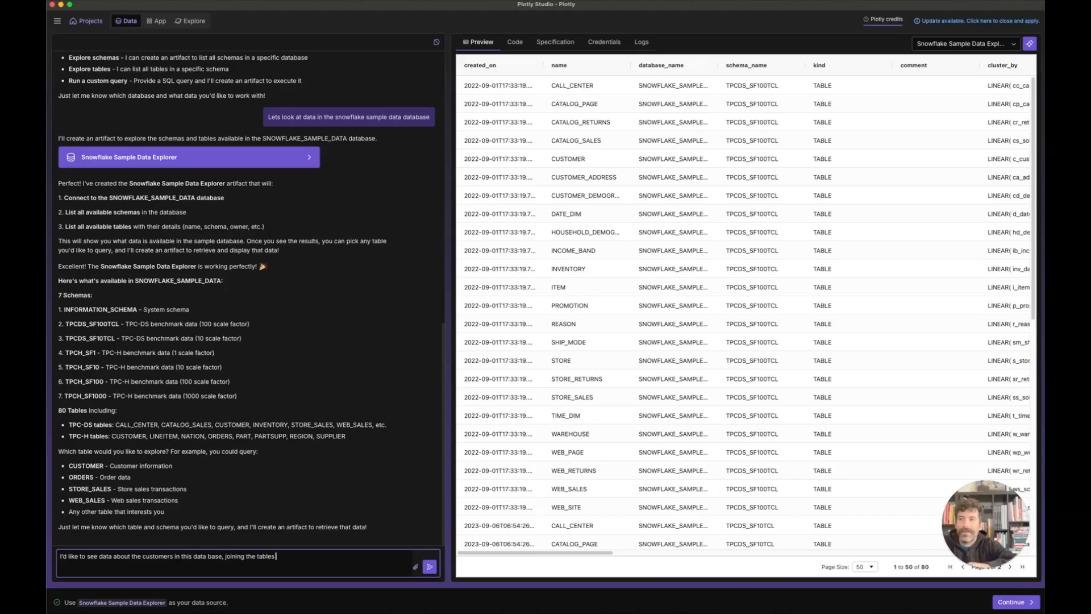
text( that seem easily joined )
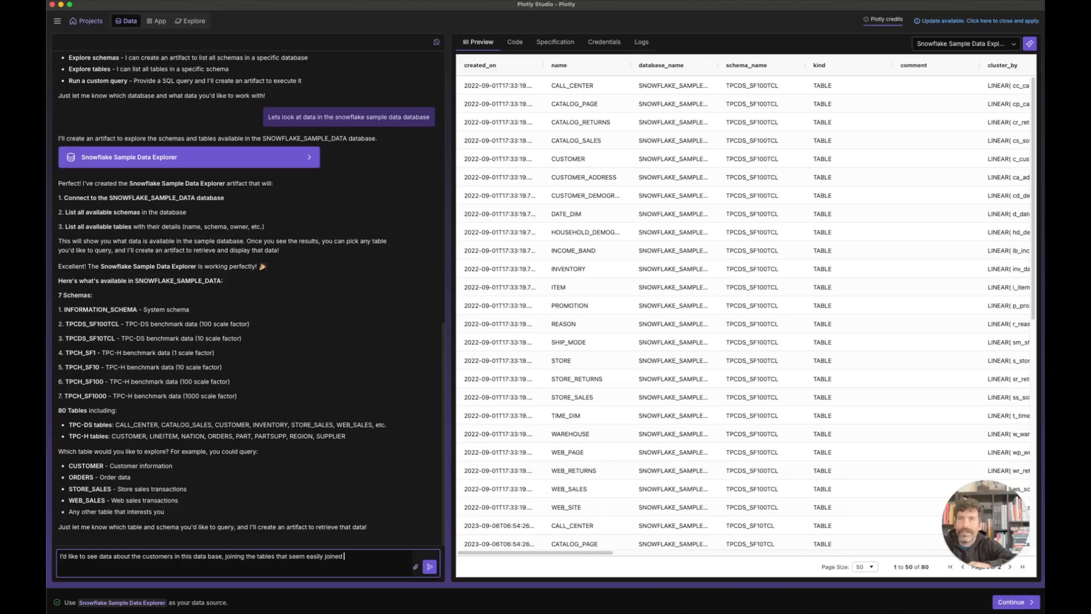
text(to the customer table to)
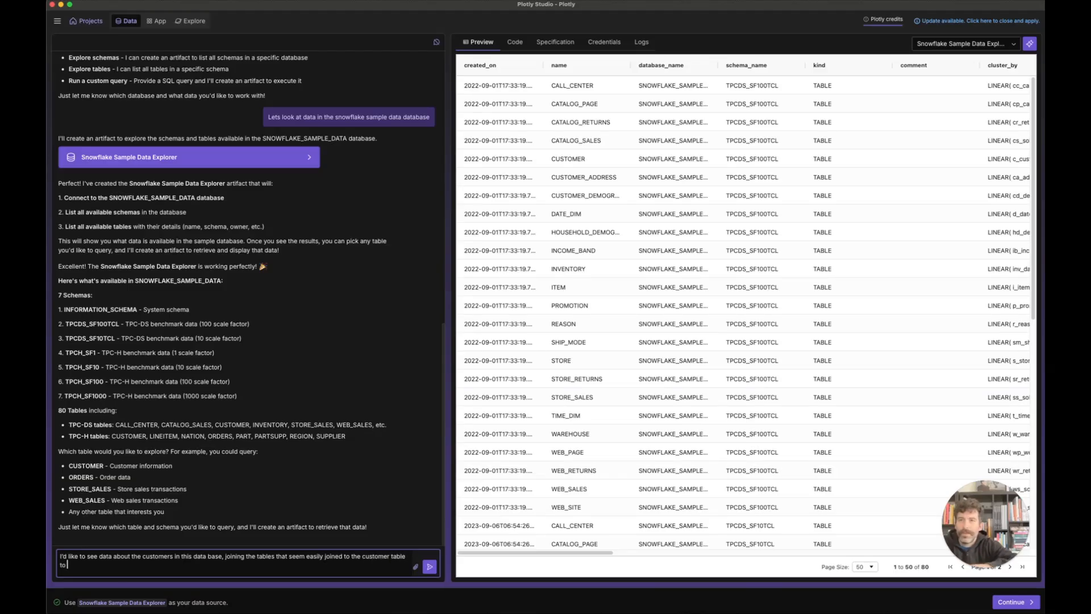
text( ob)
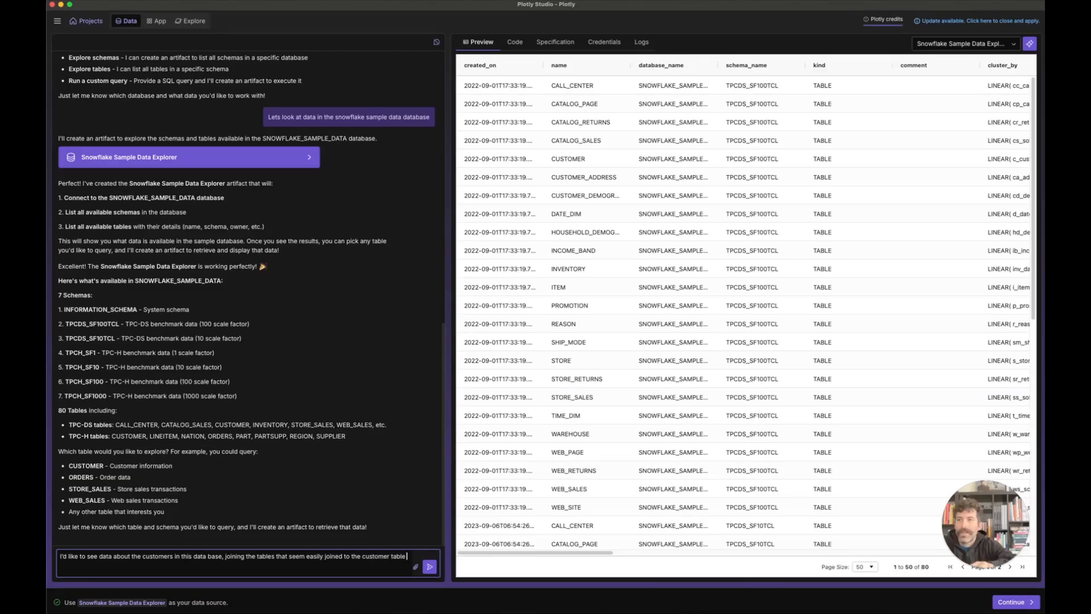
key(Return)
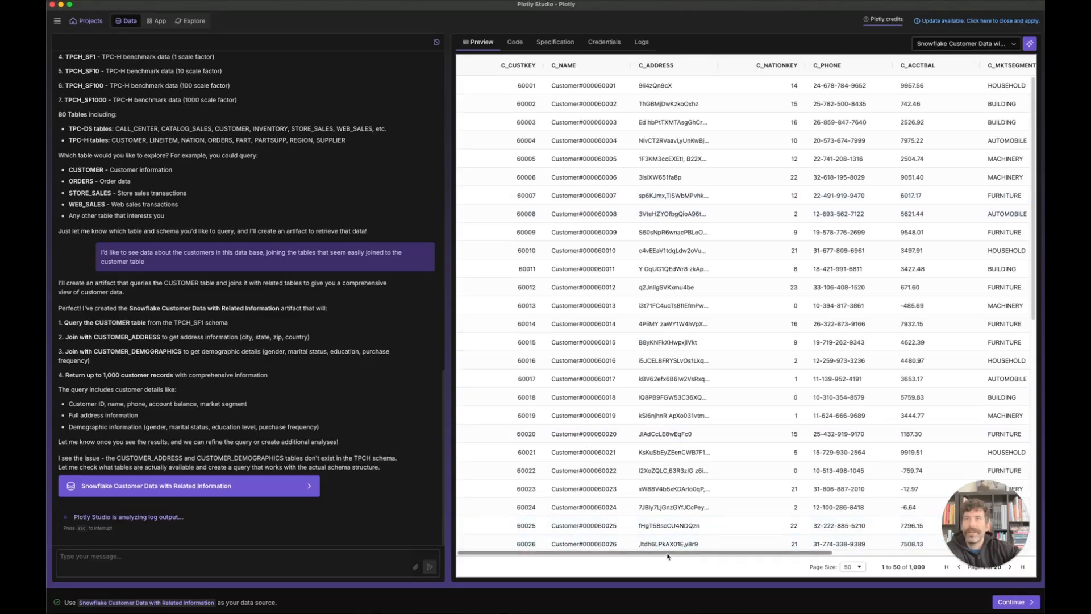
Step: Switch between the customer data source's Code and Specification views to read its specification
scroll(688, 557, right, 2)
drag(691, 557, 575, 520)
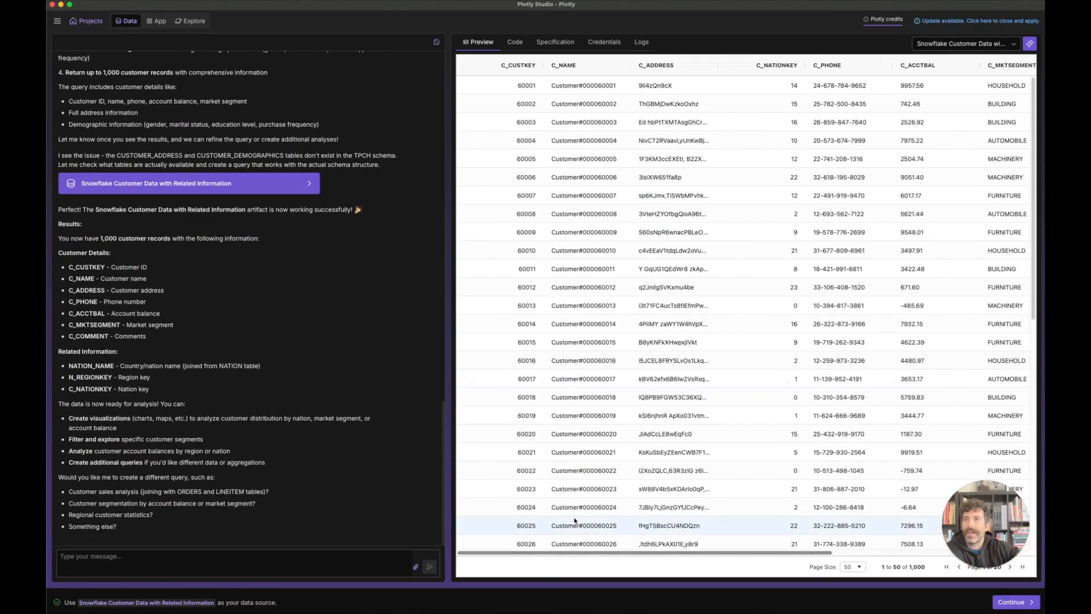
click(515, 42)
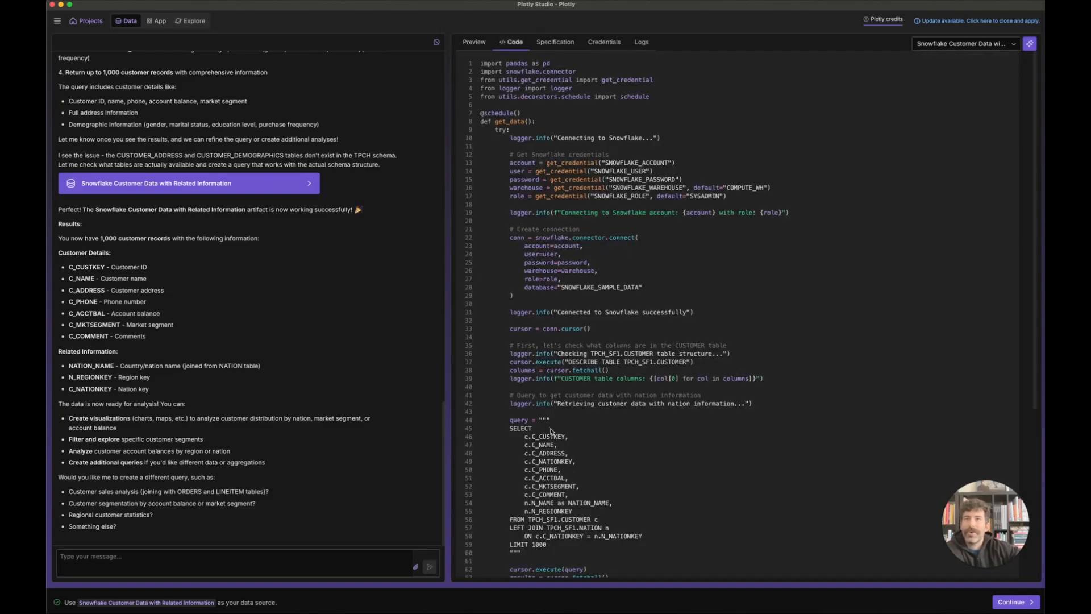
click(555, 42)
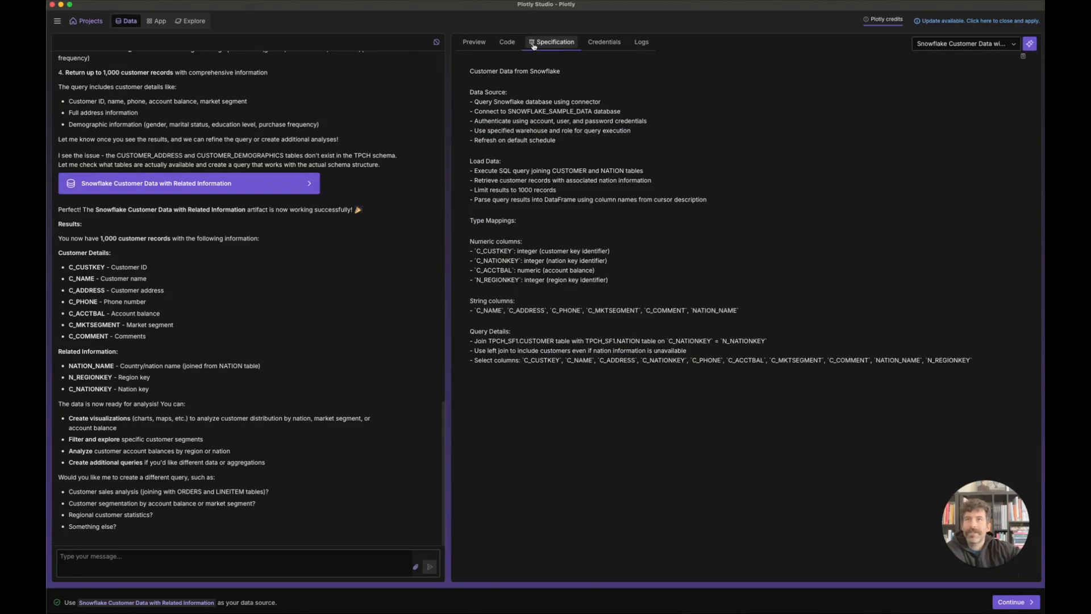
click(512, 42)
click(551, 41)
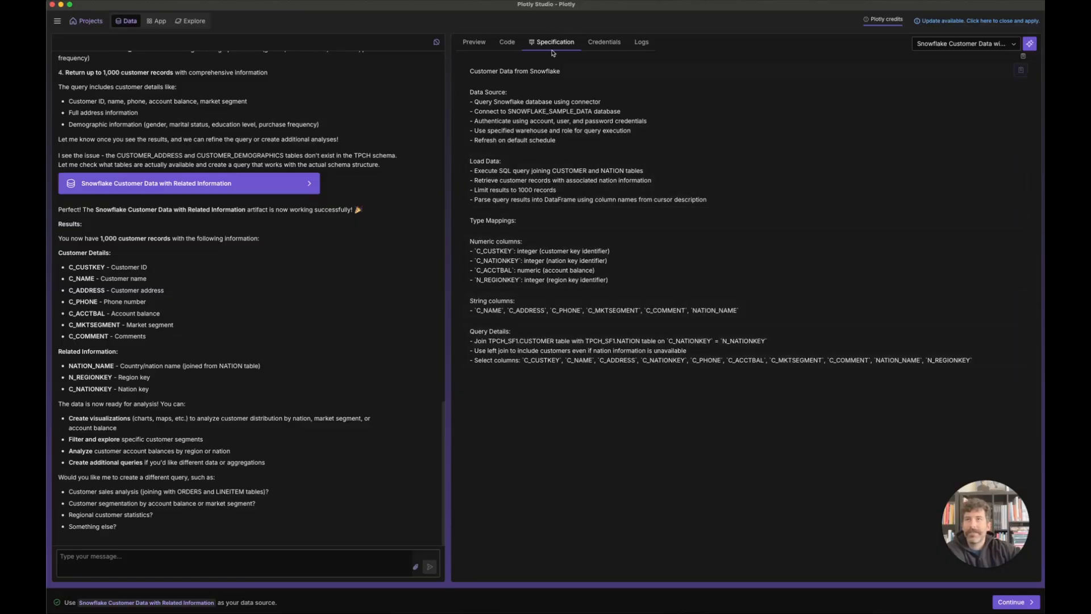
Step: Read the CUSTOMER-NATION query code, check the Snowflake credentials, and show the record preview
click(508, 42)
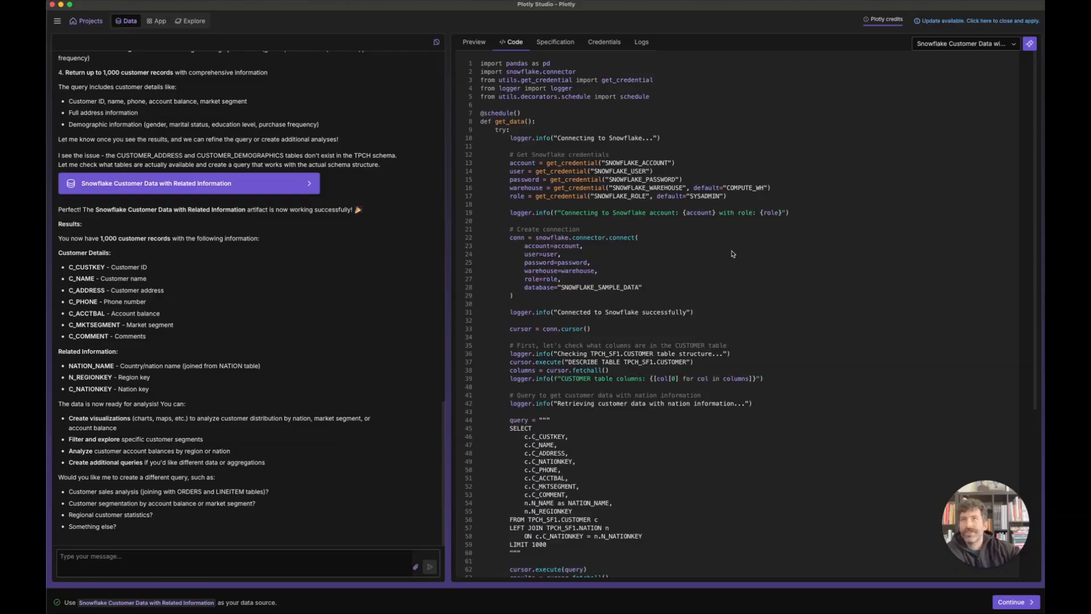
scroll(735, 256, down, 1)
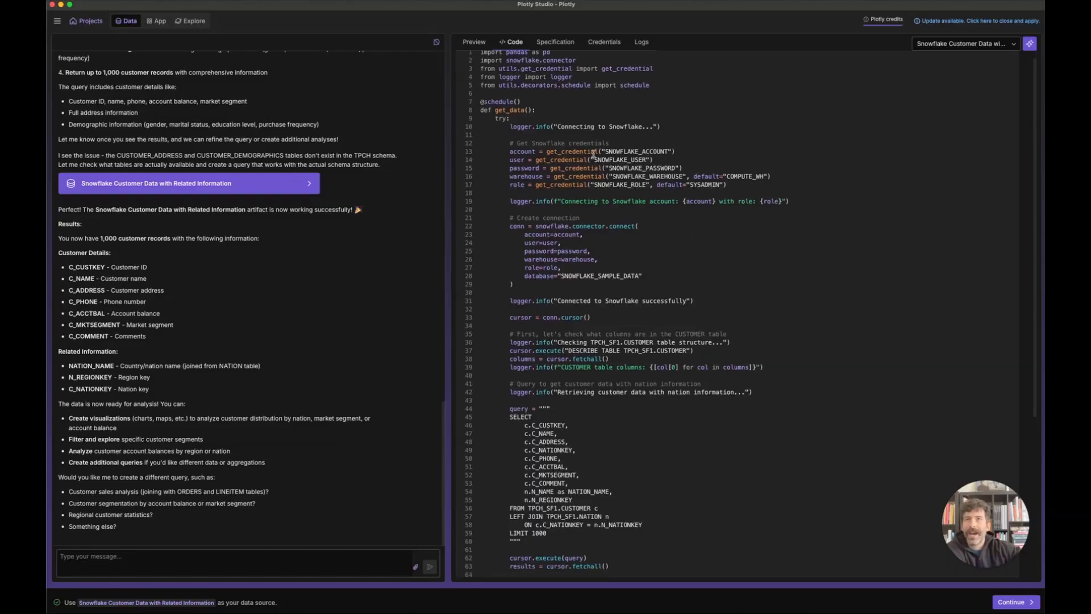
click(605, 42)
click(508, 43)
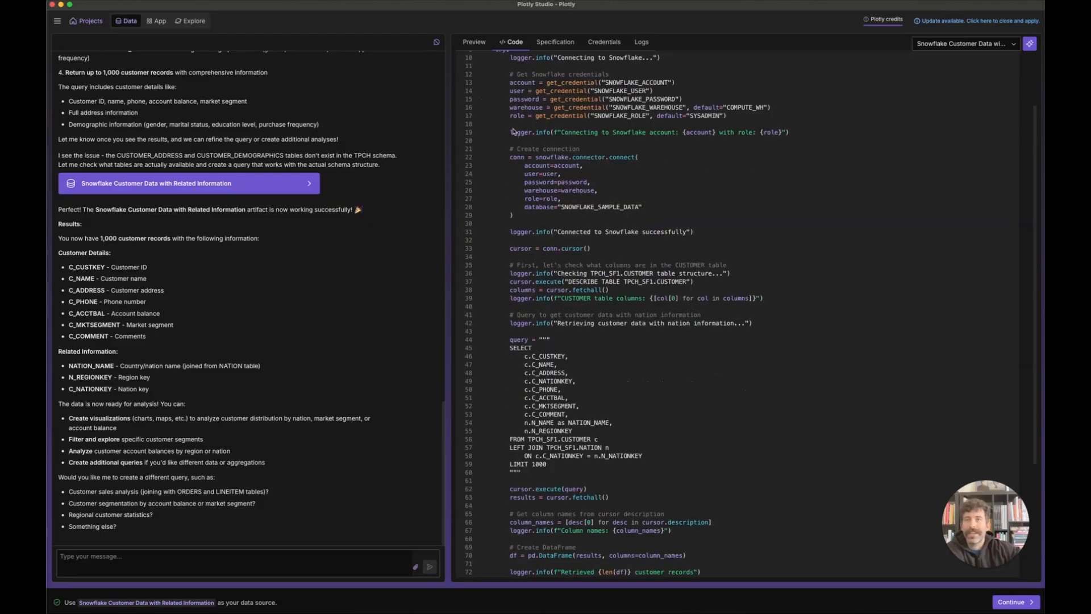
scroll(688, 259, down, 5)
scroll(684, 267, down, 3)
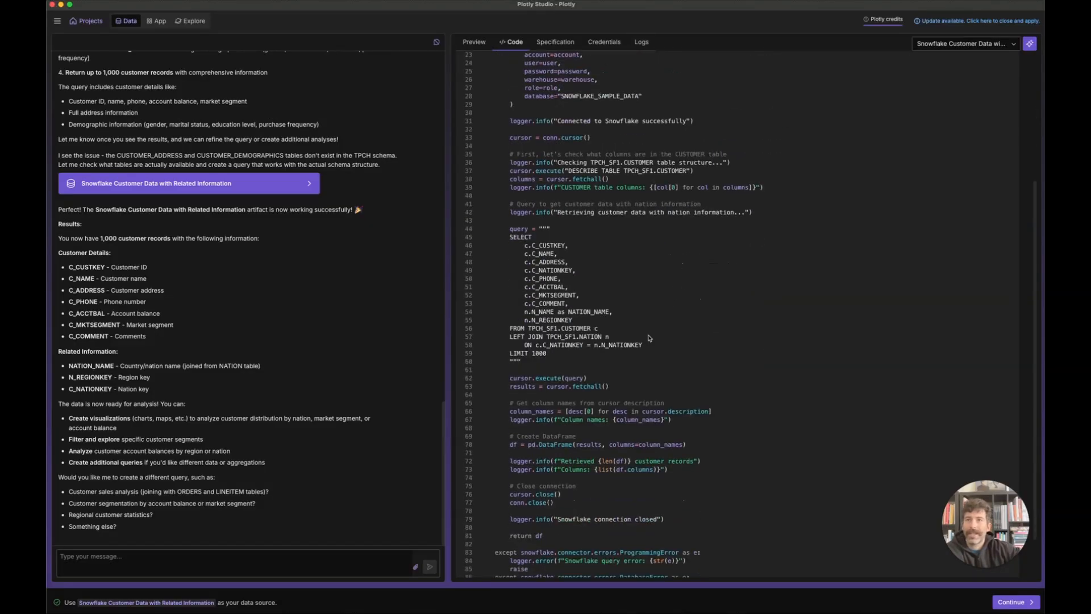
click(490, 43)
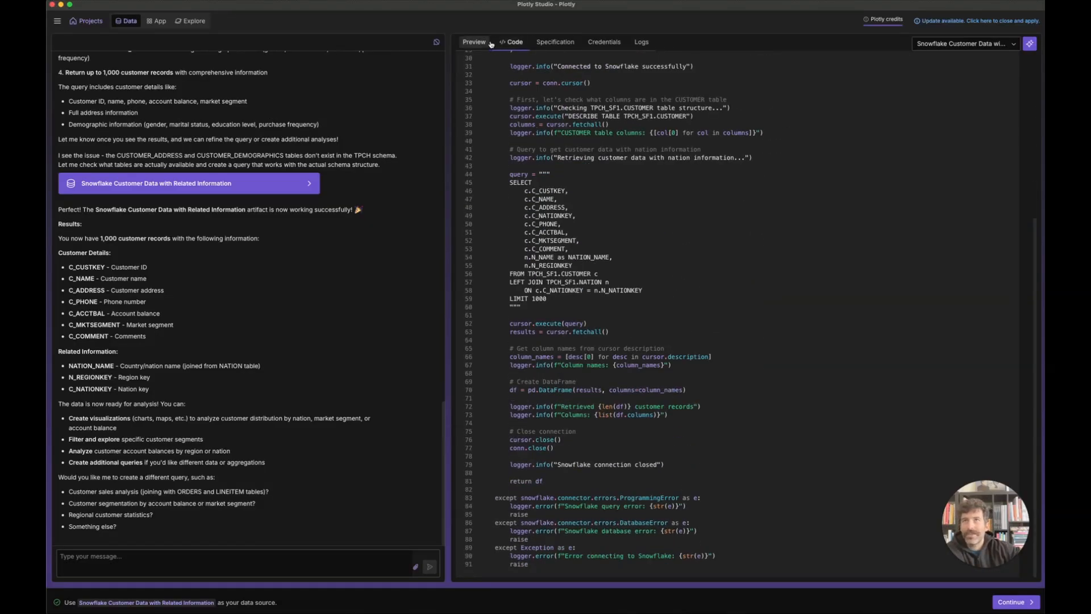
drag(798, 555, 1019, 533)
scroll(755, 487, left, 10)
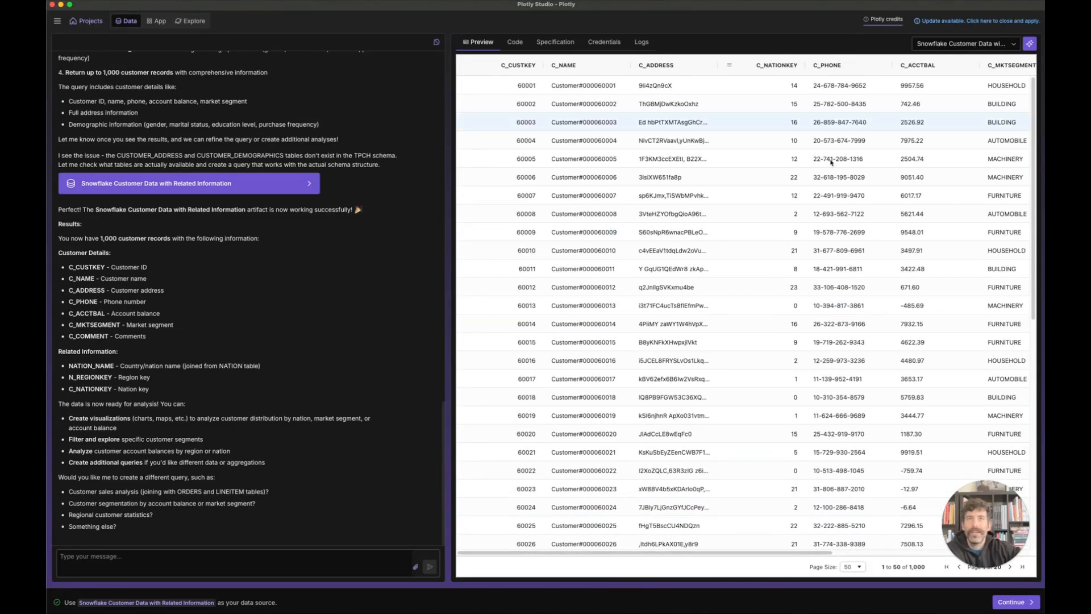
scroll(992, 512, right, 10)
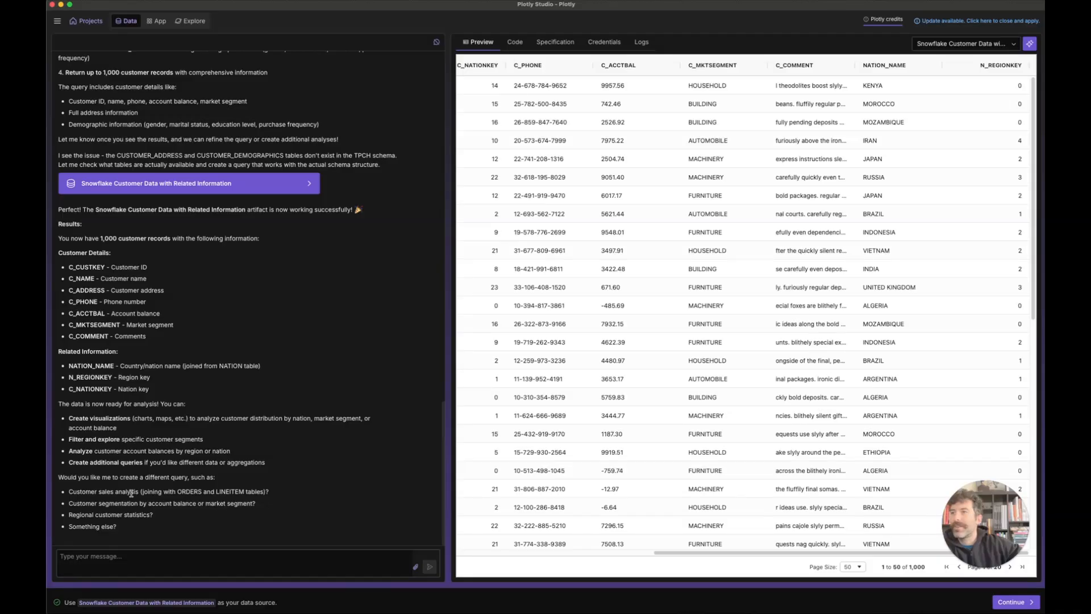
Step: Accept the Snowflake customer data and generate the first draft's six charts
click(1007, 602)
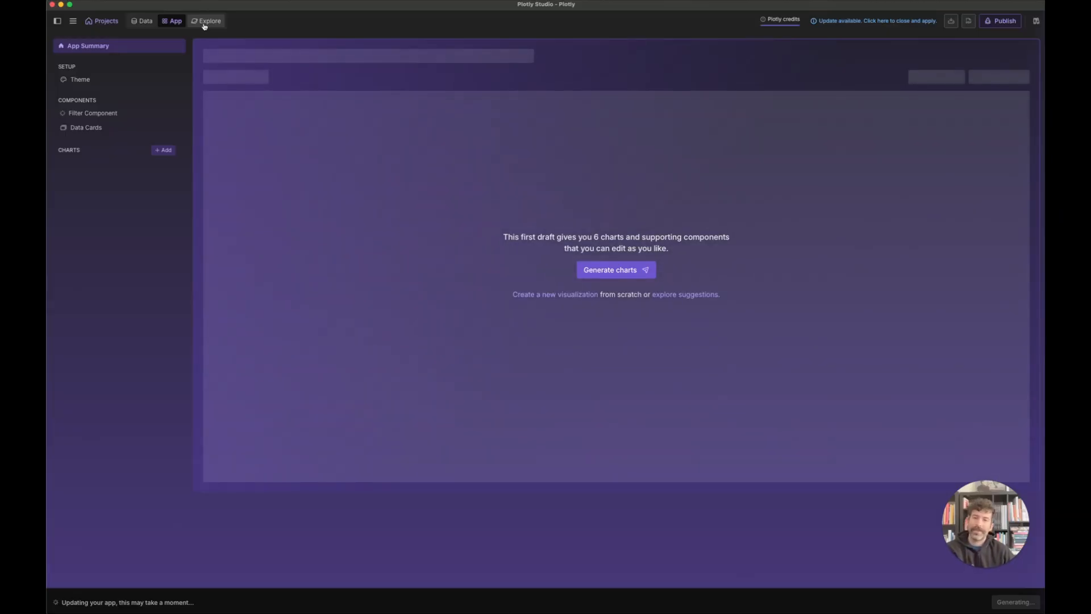
click(630, 274)
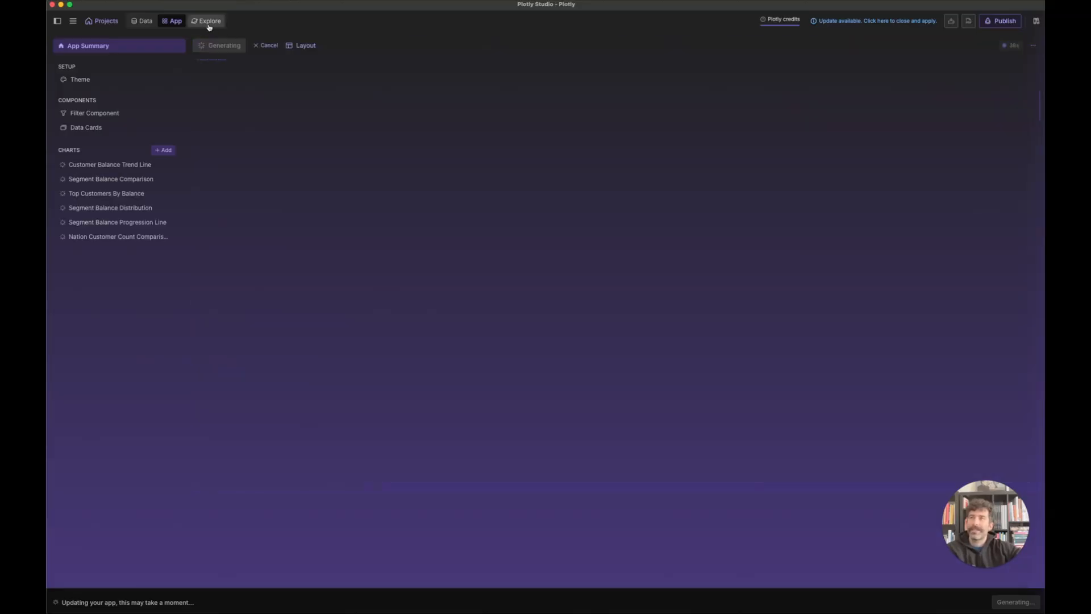
Step: Browse the Explore tab's suggested chart prompts, return to the App, and bring Snowflake forward
click(209, 22)
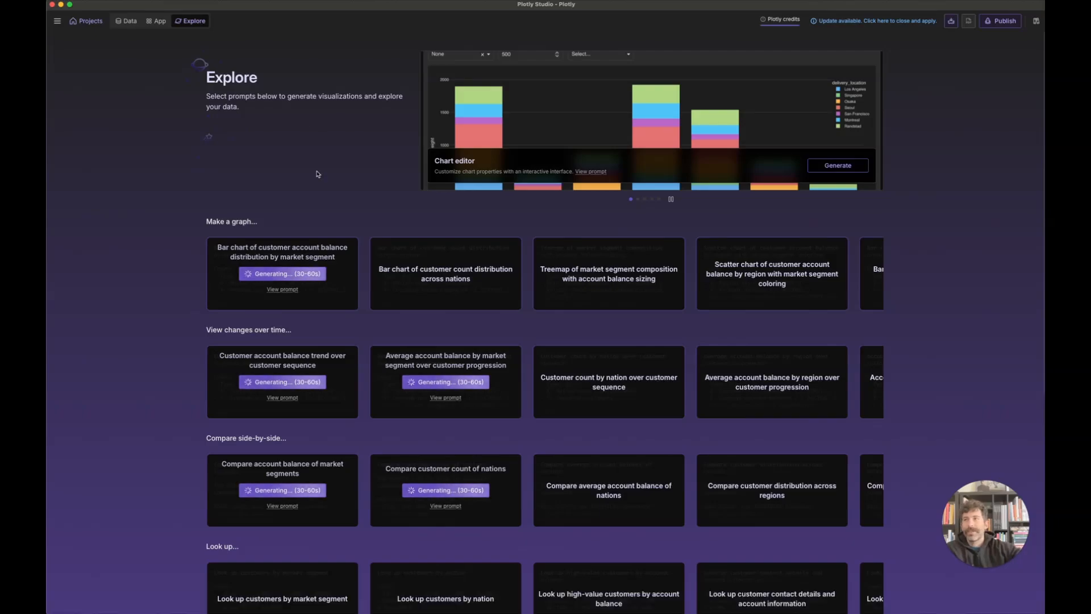
mouse_move(372, 282)
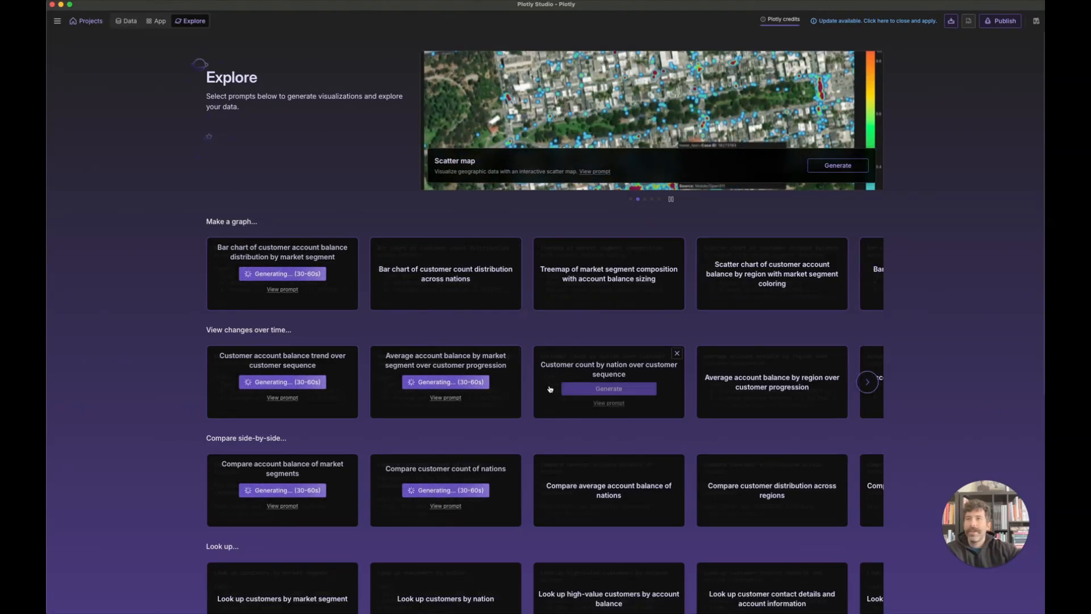
mouse_move(385, 307)
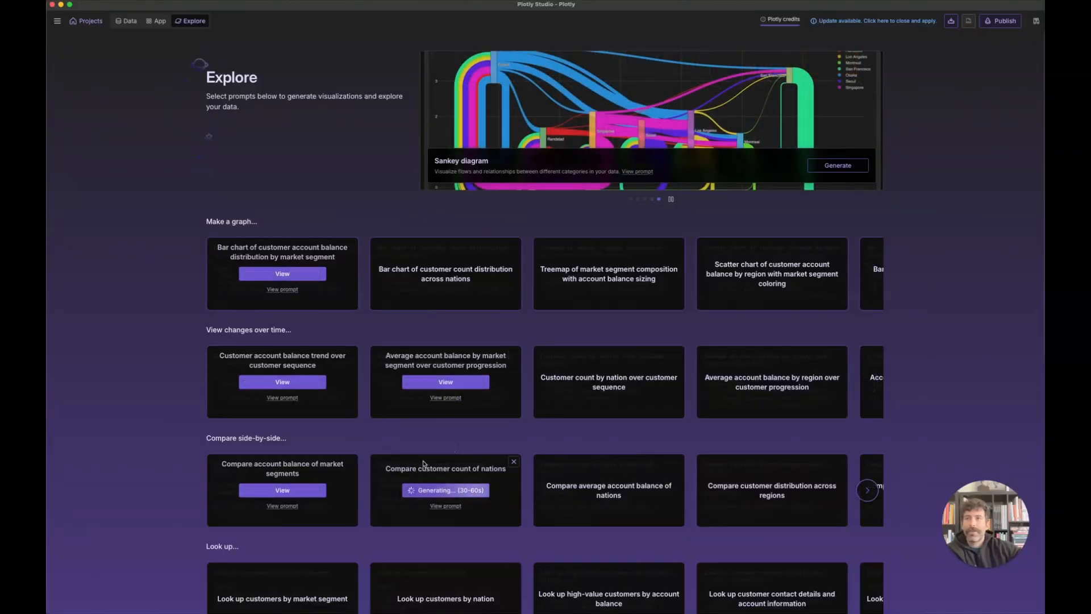
scroll(472, 478, down, 1)
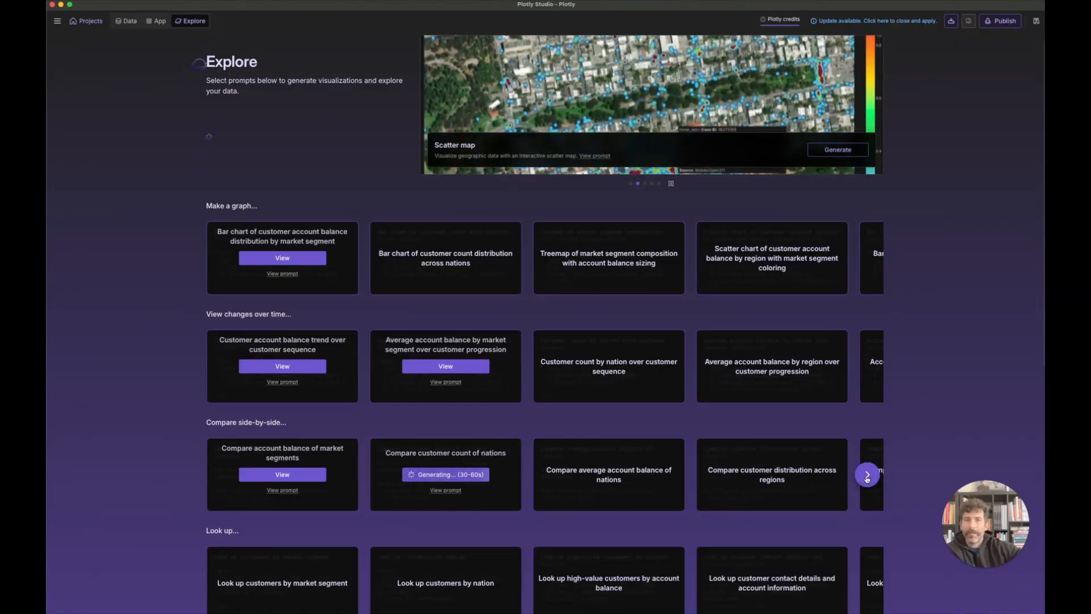
click(162, 21)
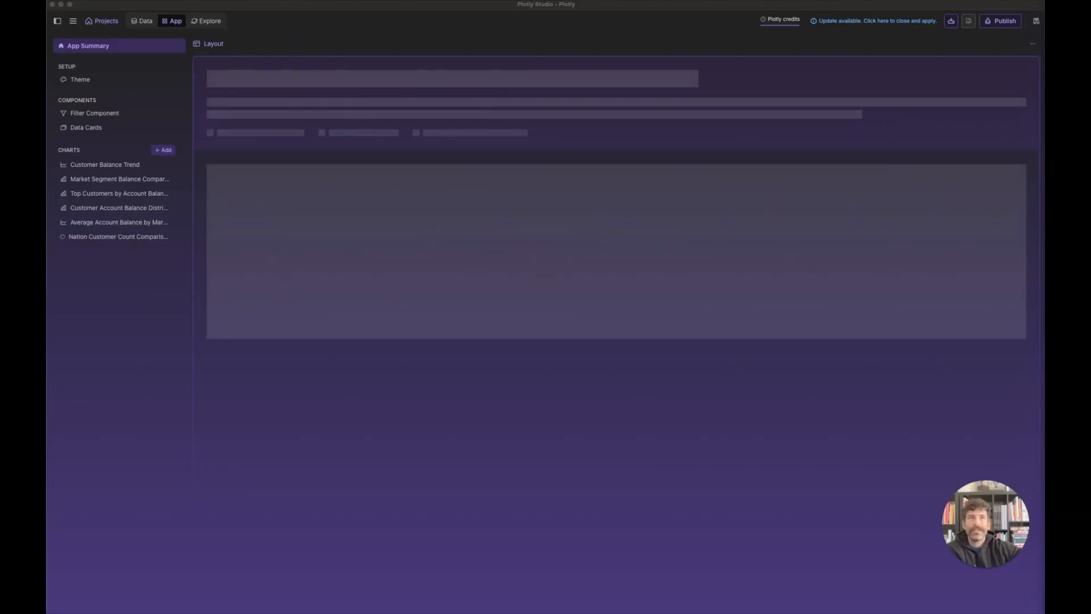
drag(1044, 6, 50, 8)
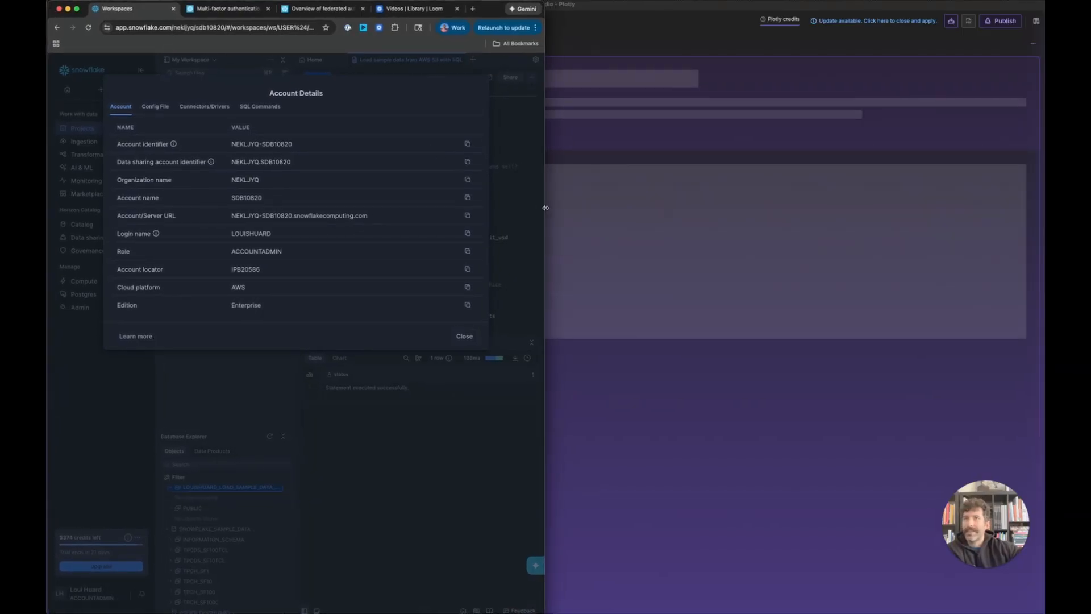
Step: Widen the Snowflake browser, close Account Details, and switch to the MFA documentation
drag(545, 208, 1043, 222)
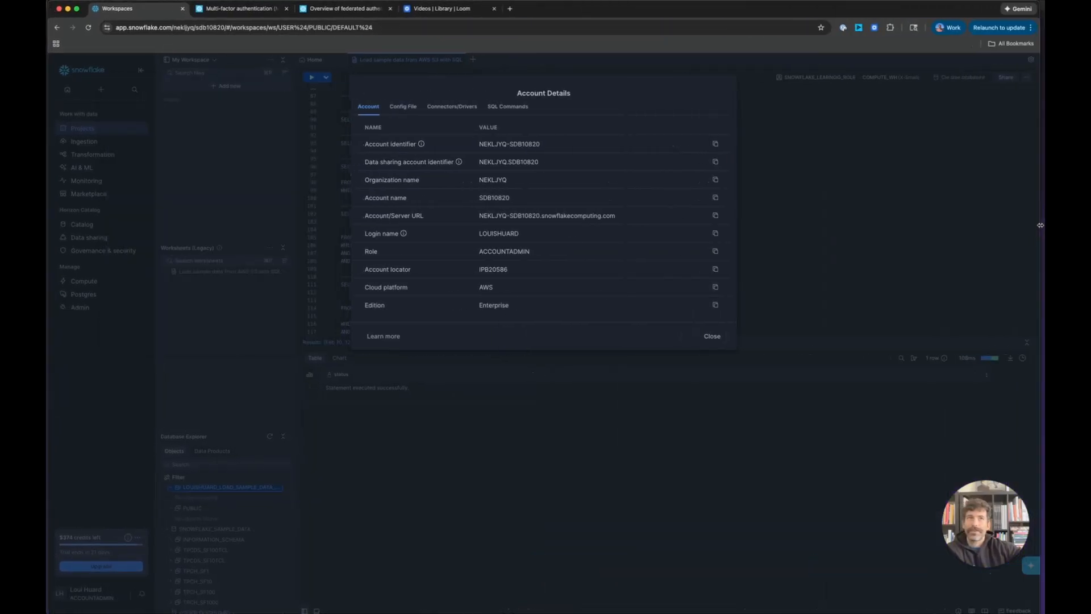
click(713, 335)
click(85, 593)
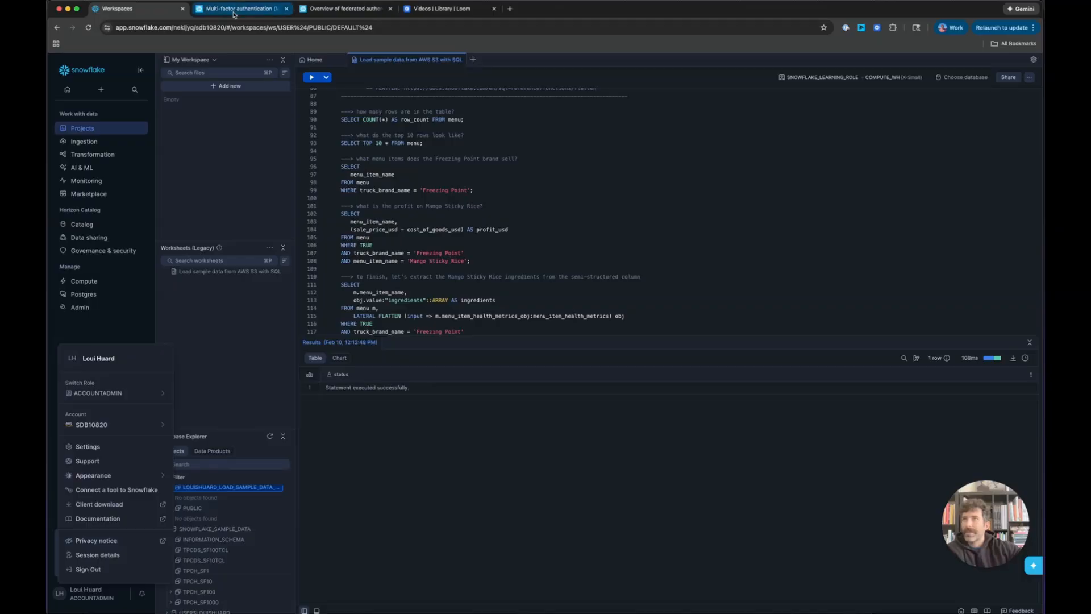
click(233, 10)
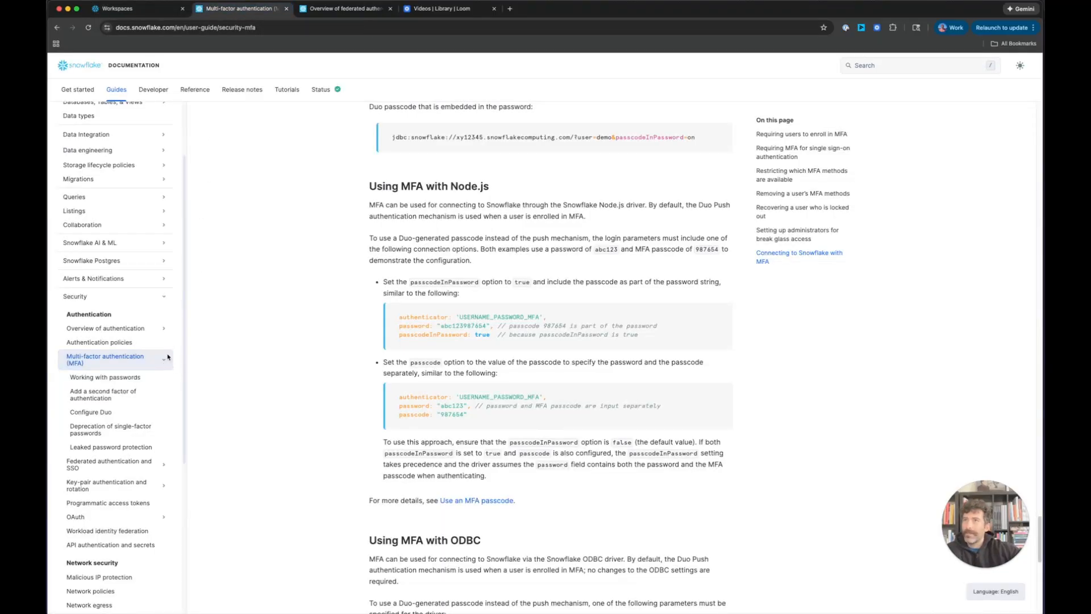
Step: Highlight the Node.js MFA example lines, then go to the Programmatic access tokens guide
scroll(441, 200, down, 1)
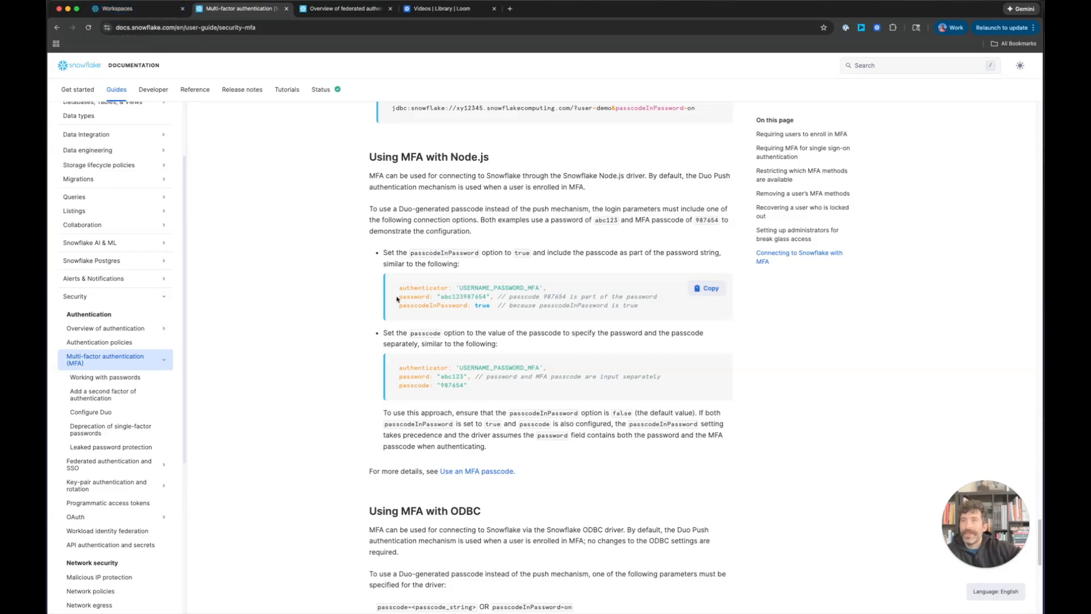
triple_click(481, 297)
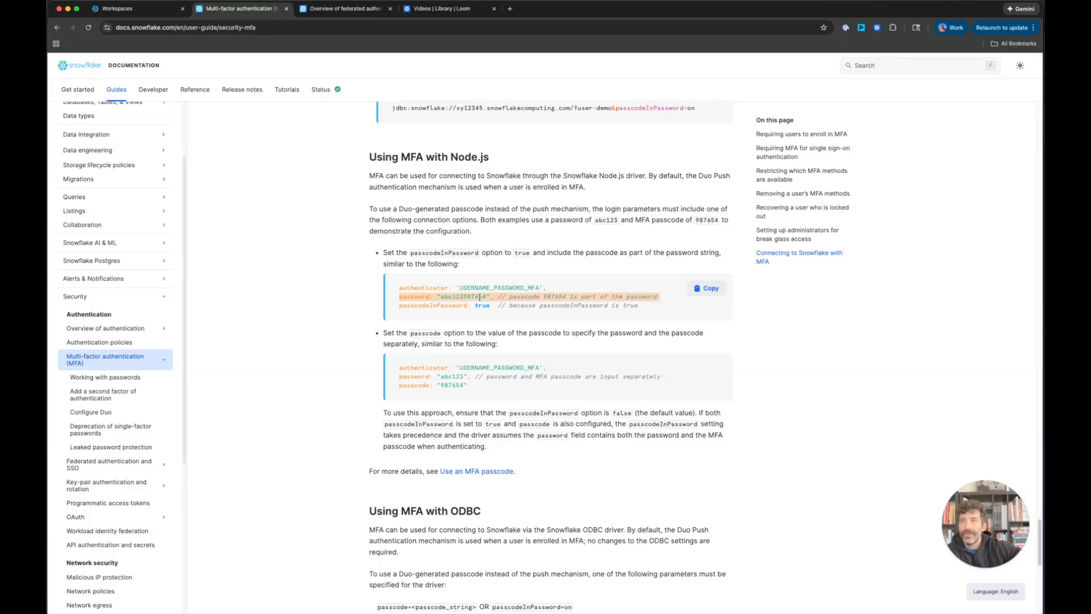
click(477, 297)
drag(396, 308, 498, 312)
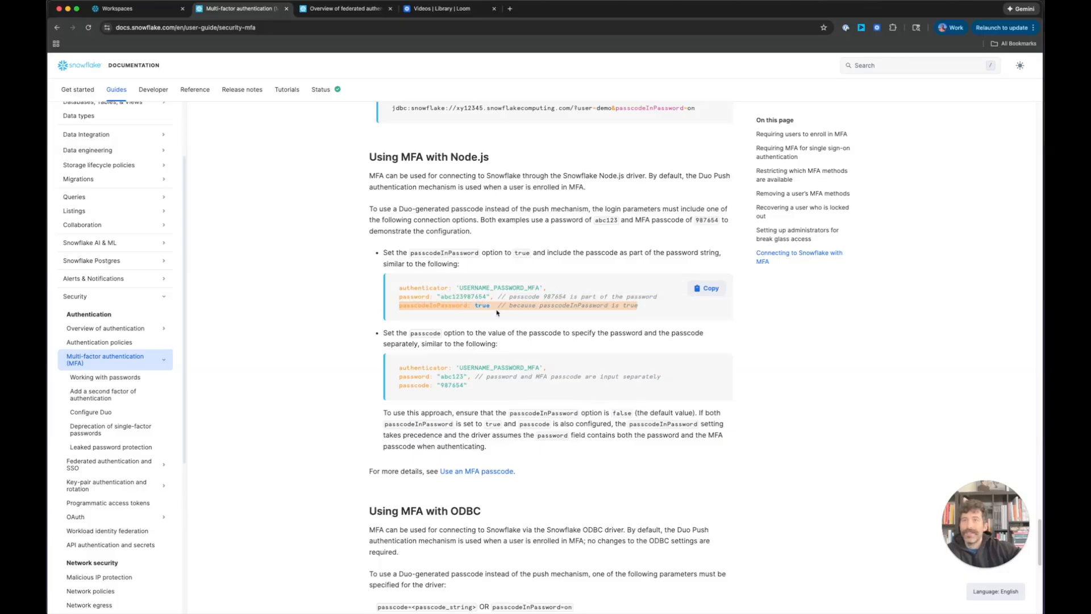
click(498, 313)
drag(396, 368, 473, 392)
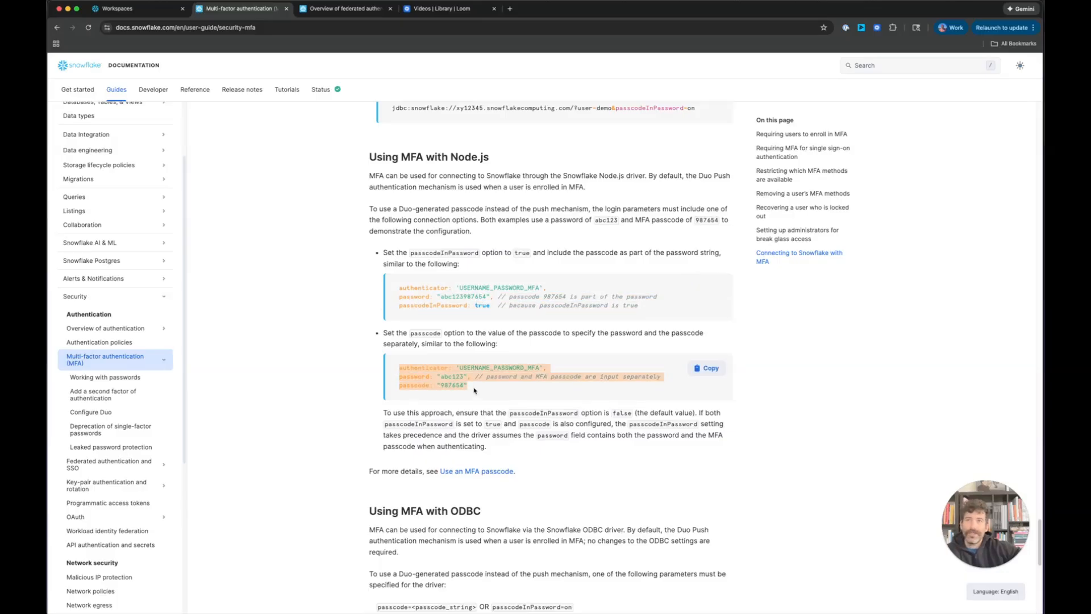
click(475, 391)
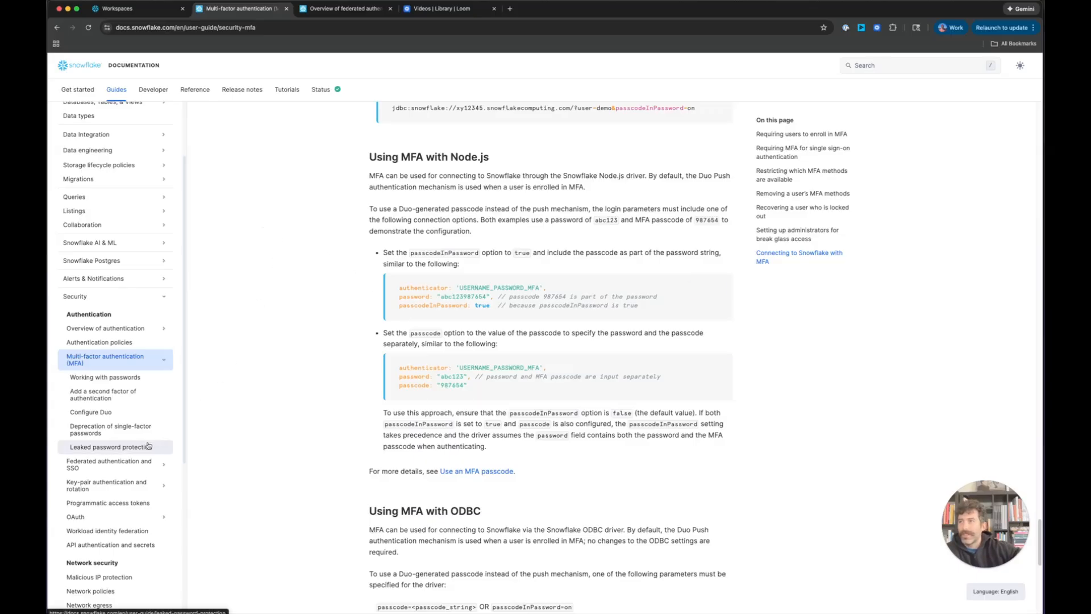
click(123, 501)
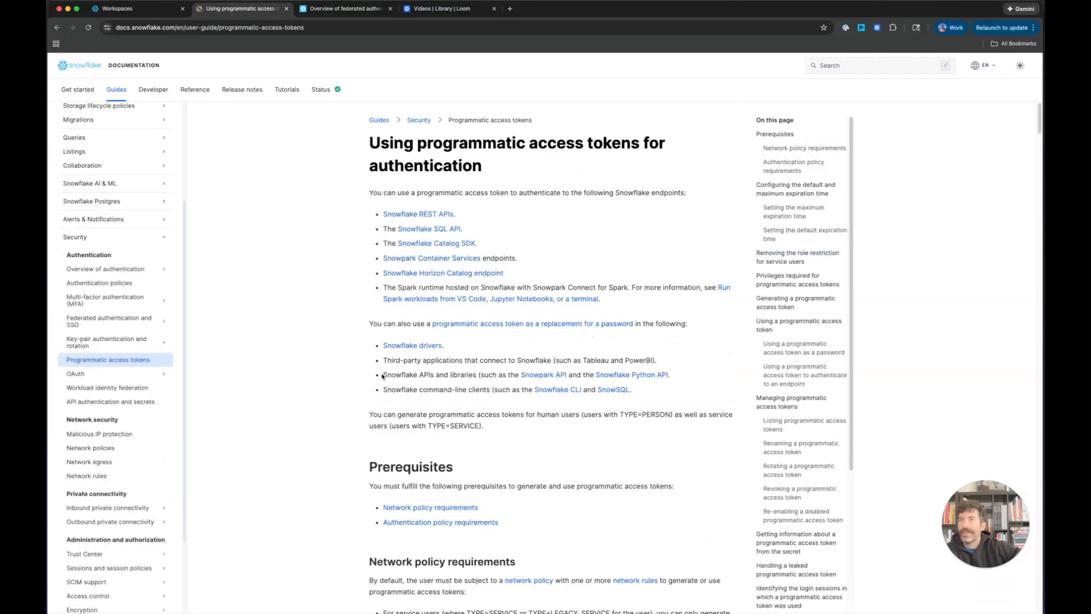
Step: Go from the Snowflake profile settings via the account menu to Authentication settings
click(120, 8)
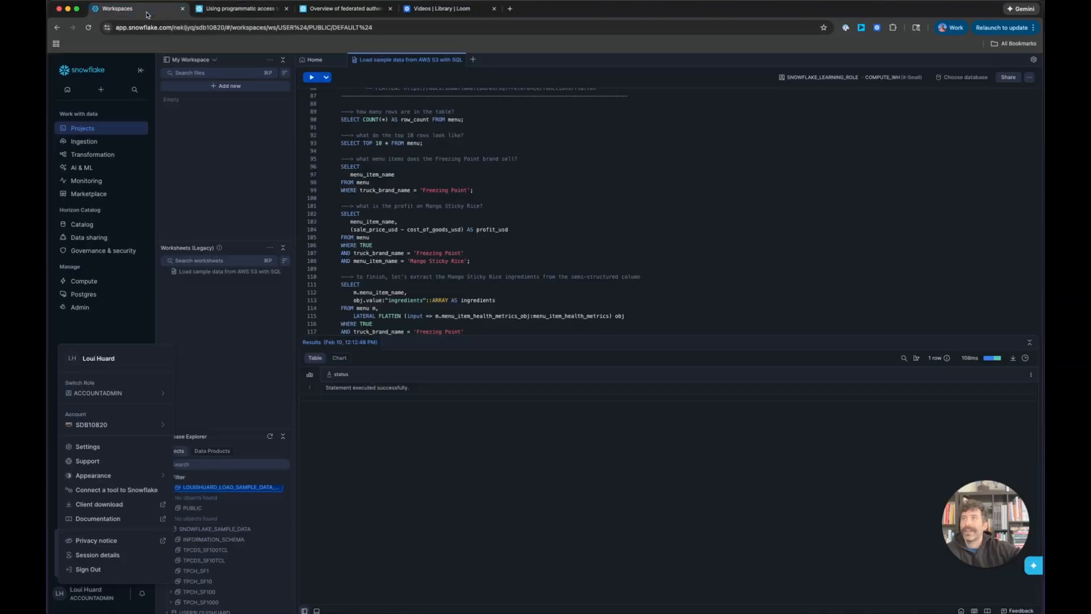
click(108, 446)
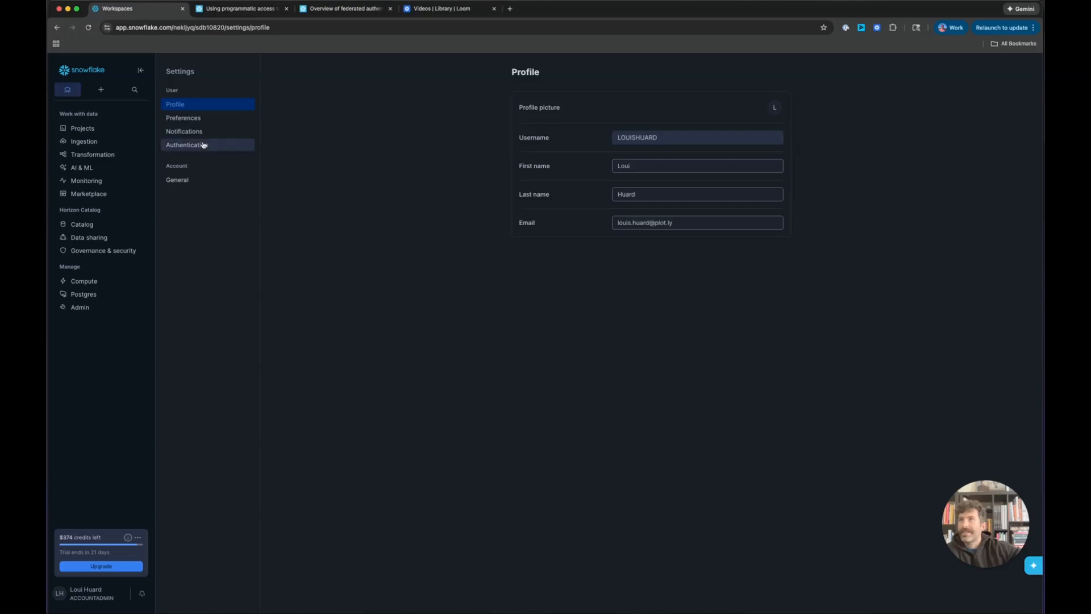
click(112, 592)
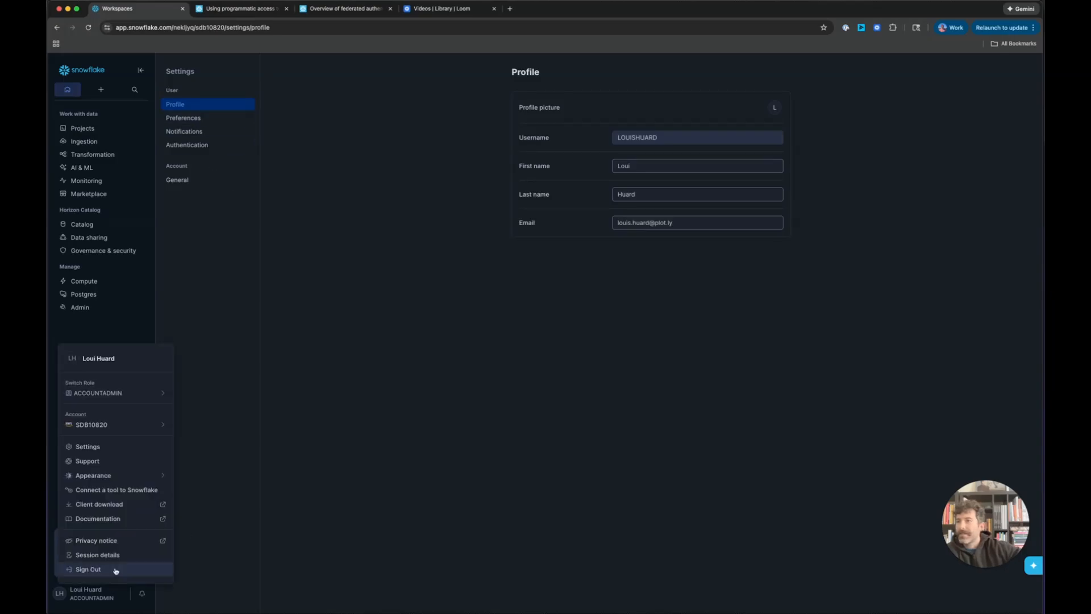
mouse_move(128, 396)
mouse_move(125, 427)
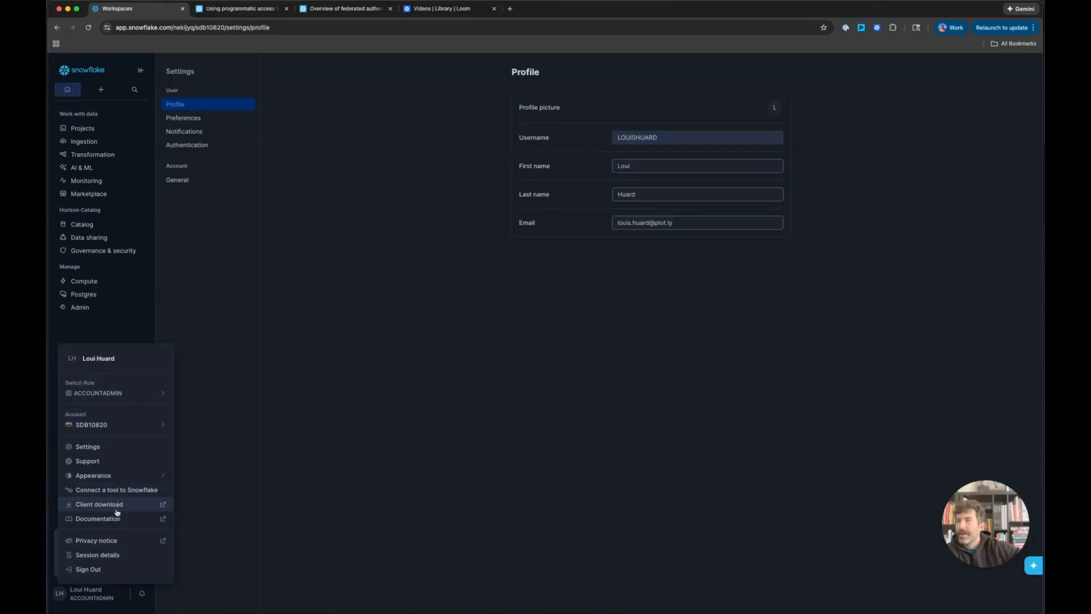
click(173, 321)
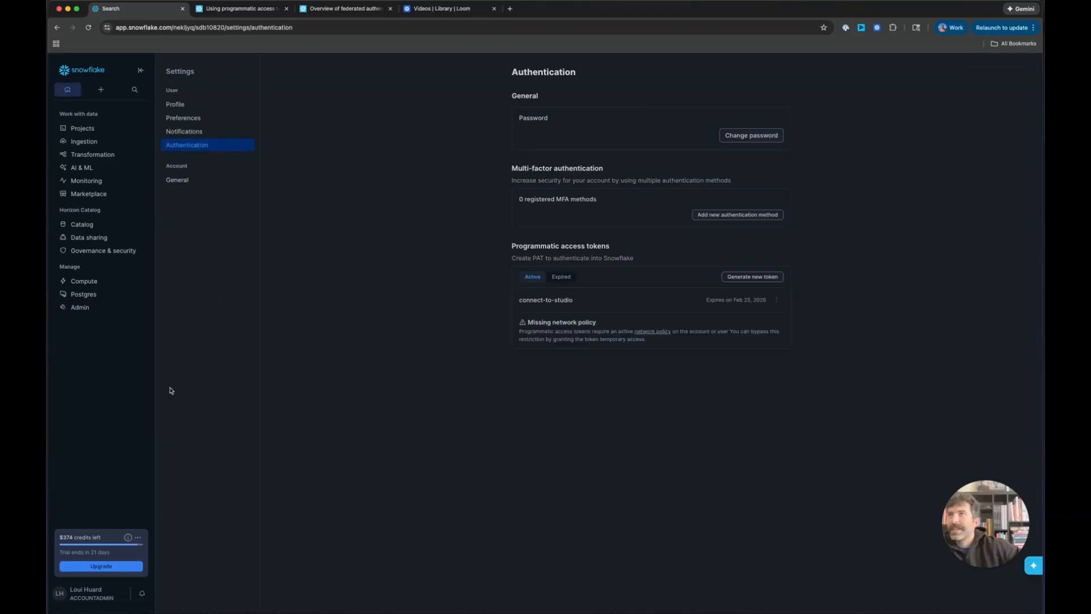
Step: Preview and cancel the add-MFA and generate-token forms, then return to the tokens docs
click(722, 216)
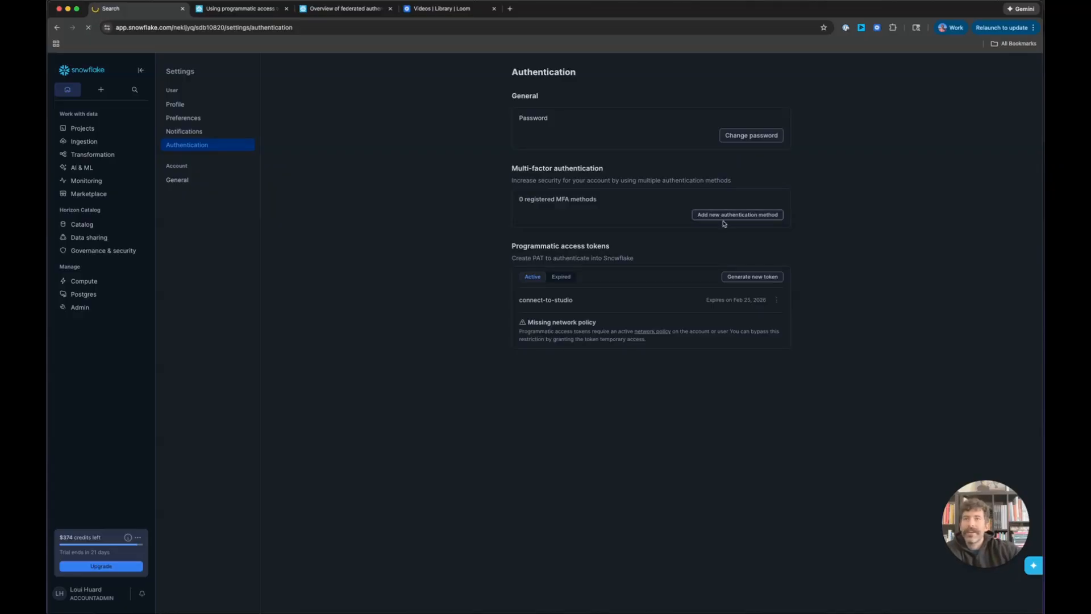
click(544, 175)
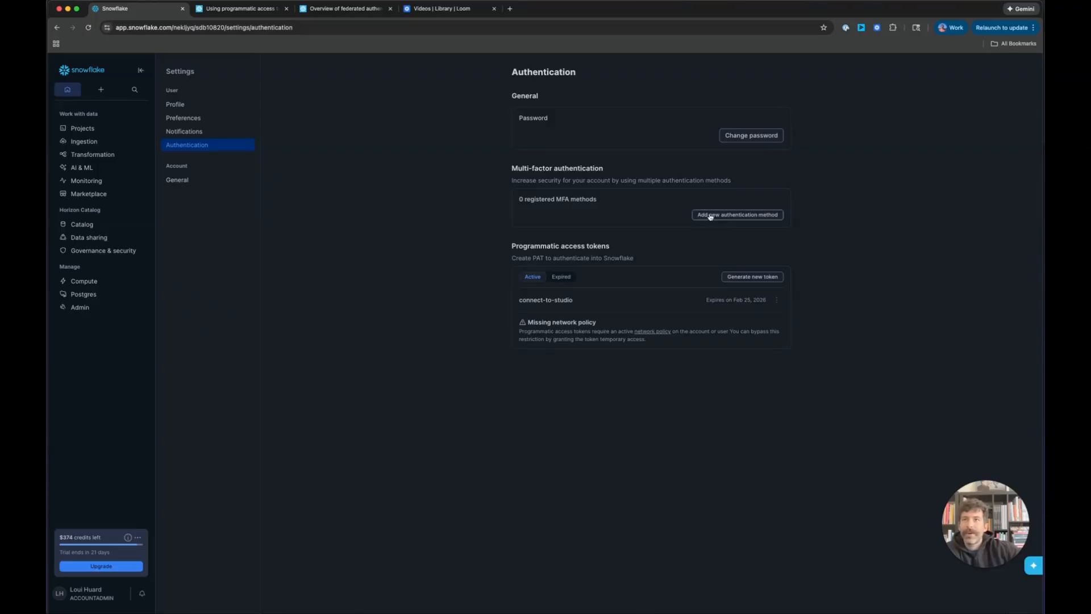
click(744, 278)
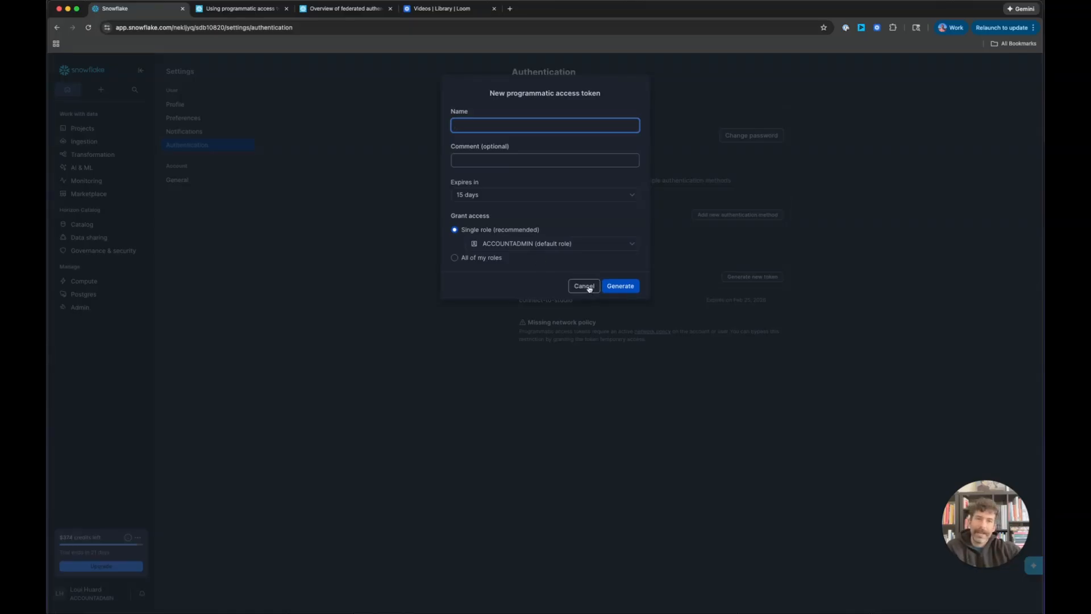
click(583, 286)
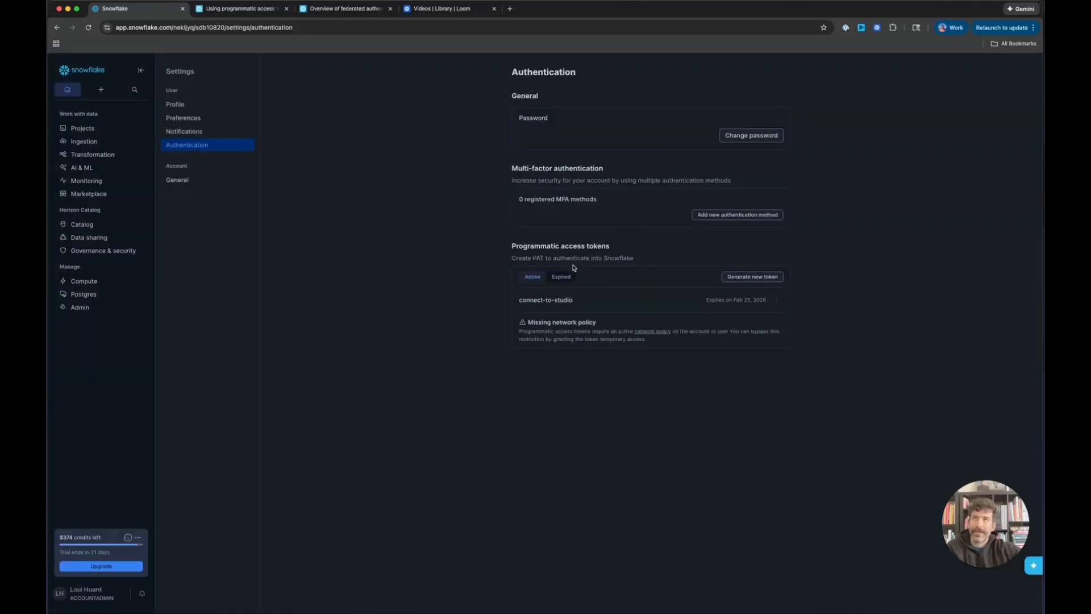
click(244, 9)
click(96, 376)
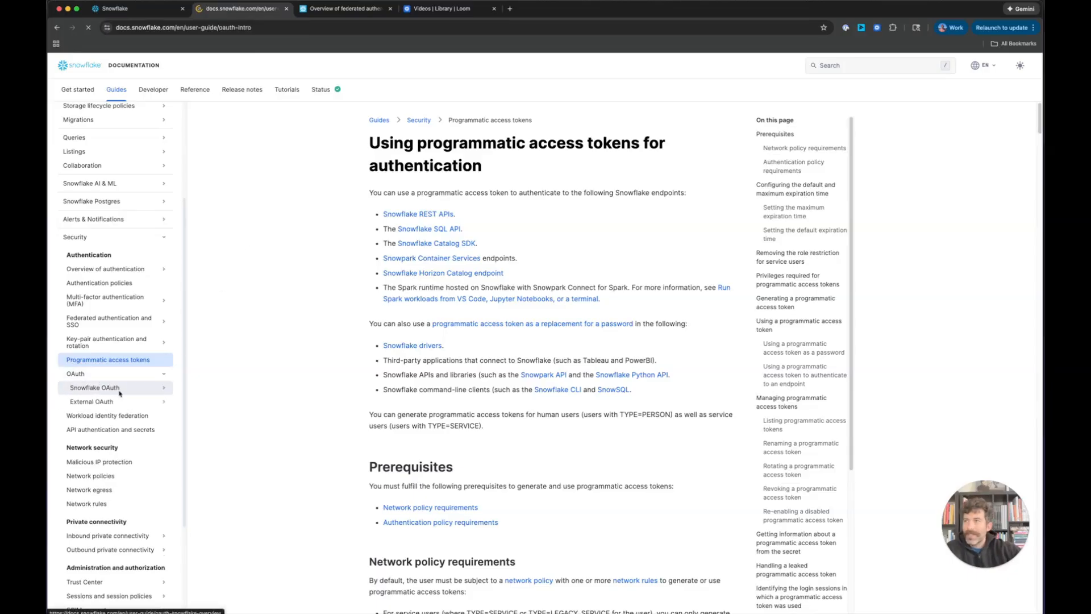
Step: Open the Snowflake OAuth overview page, then go back to the Authentication settings
click(108, 374)
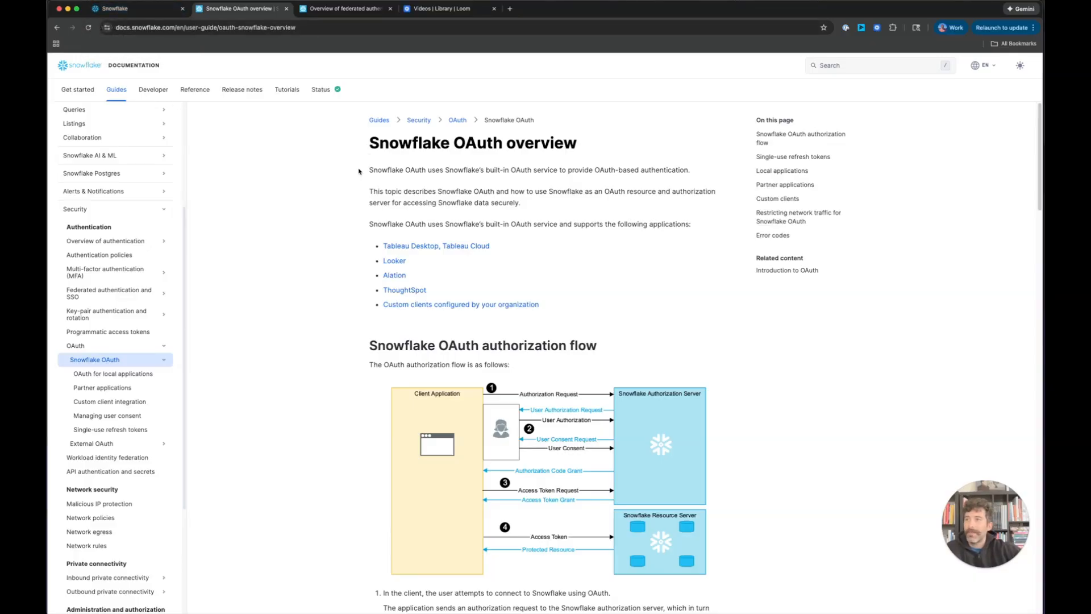
click(145, 11)
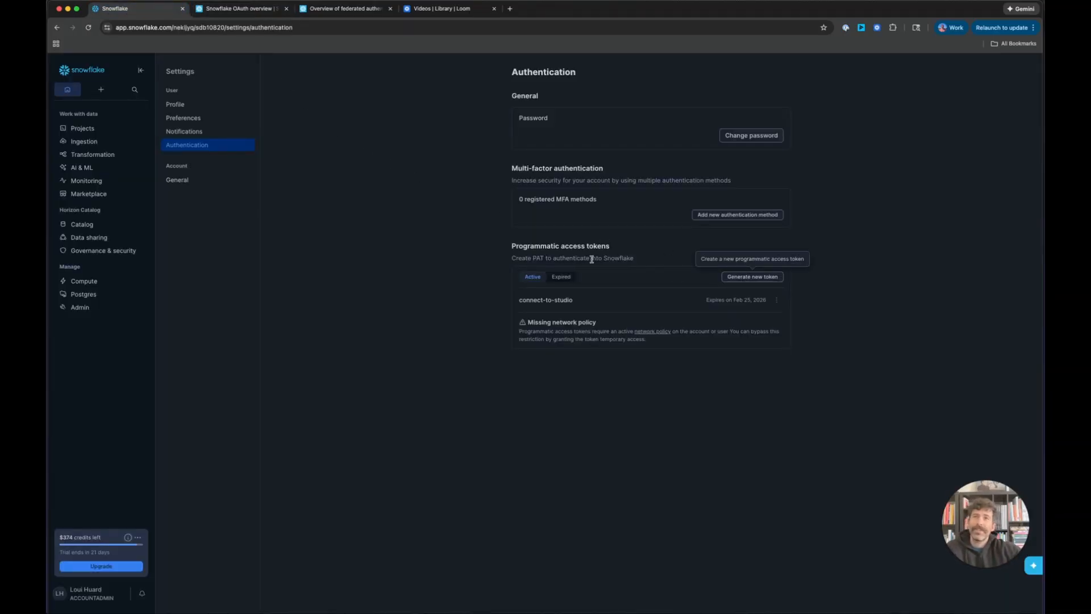
Step: Highlight the Programmatic access tokens heading and its description
drag(506, 245, 685, 263)
click(685, 263)
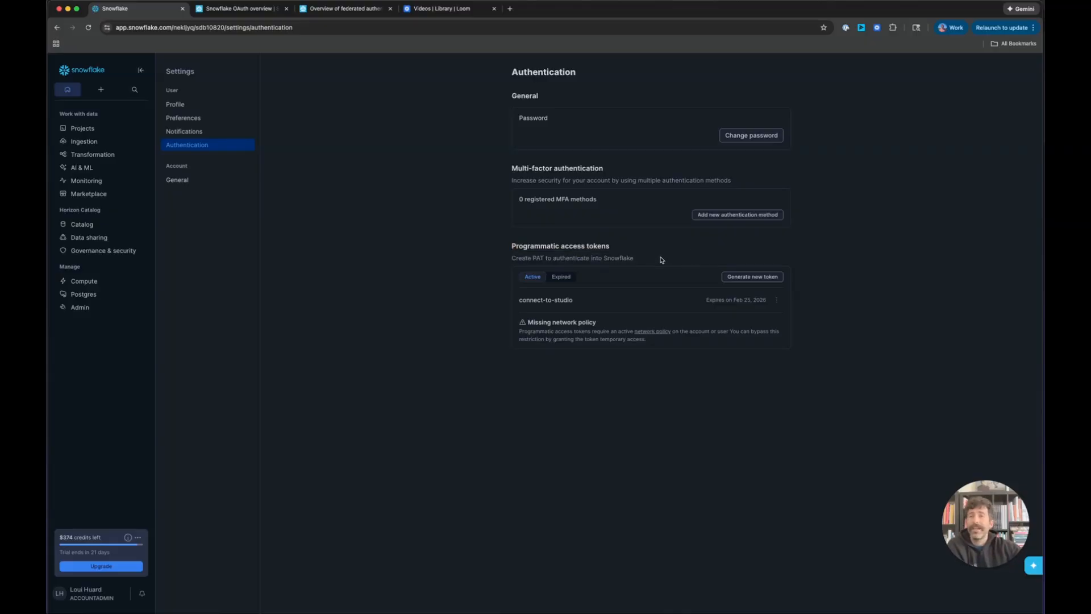
drag(661, 260, 491, 246)
click(491, 245)
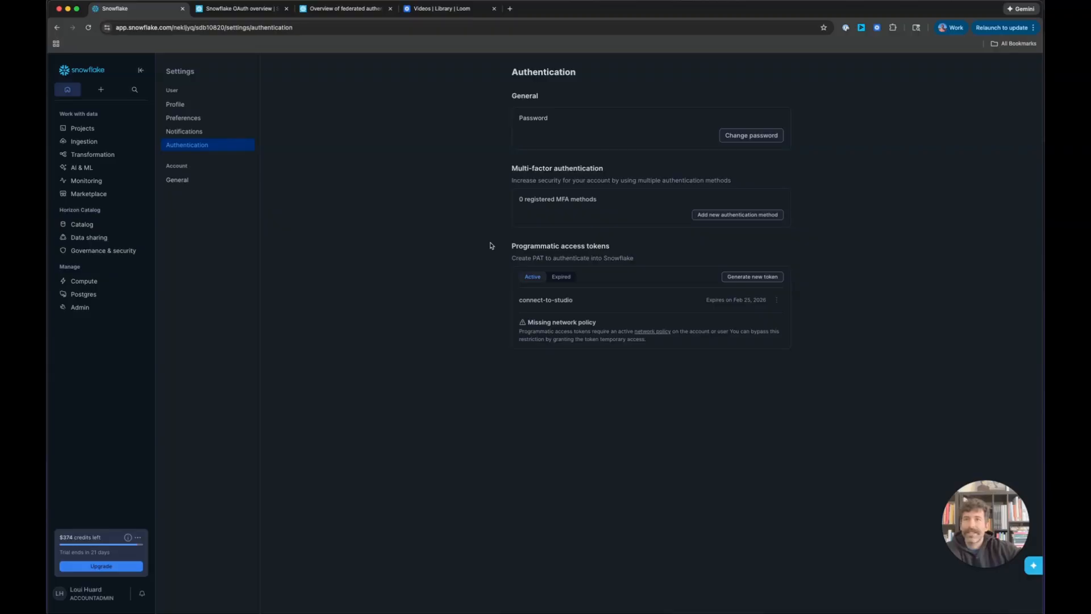
drag(492, 245, 676, 258)
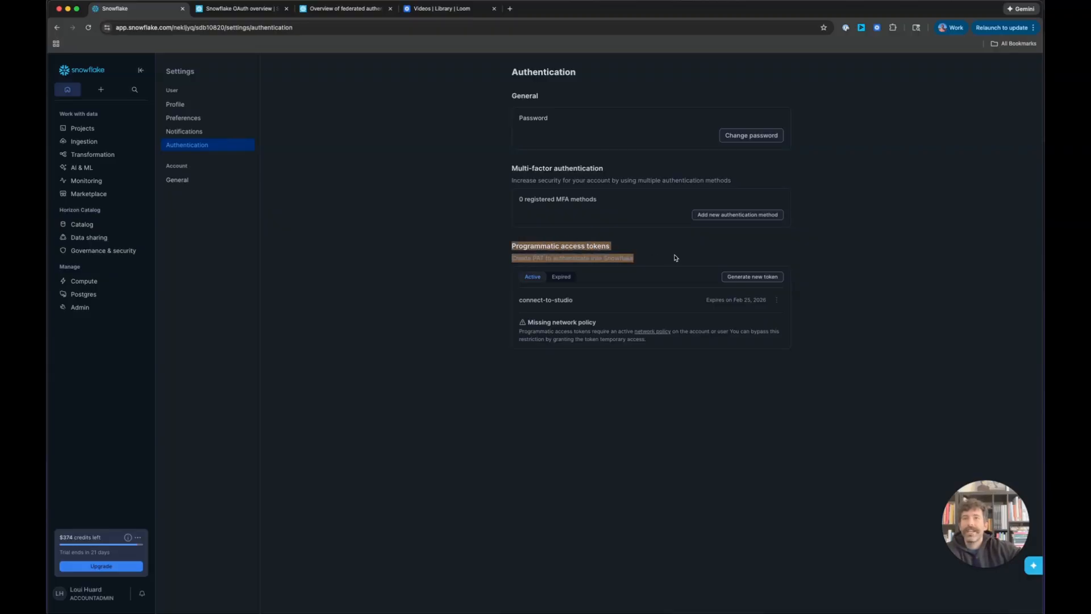
click(694, 362)
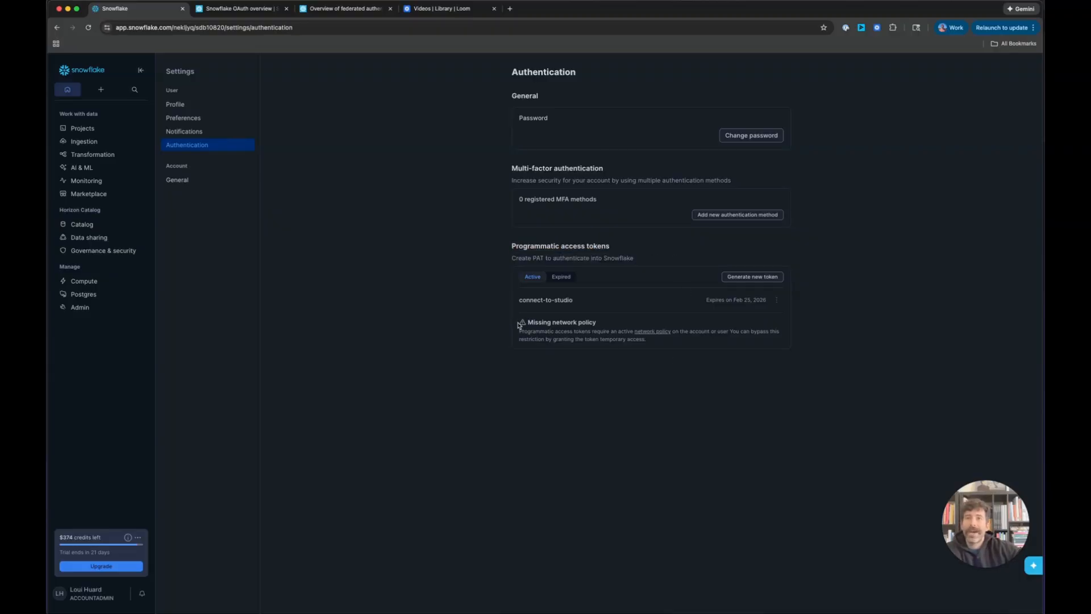
Step: Highlight the Missing network policy warning and drag the browser aside to uncover Plotly Studio
mouse_move(519, 326)
mouse_down()
mouse_move(672, 348)
mouse_move(509, 330)
mouse_move(509, 320)
mouse_up()
click(676, 344)
click(509, 319)
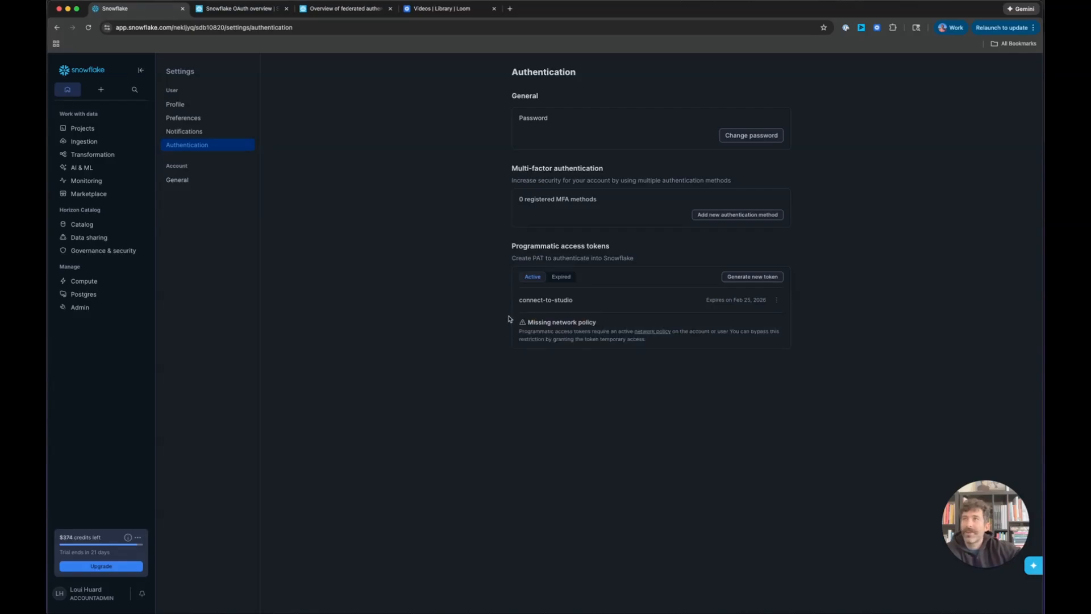
drag(510, 320, 653, 343)
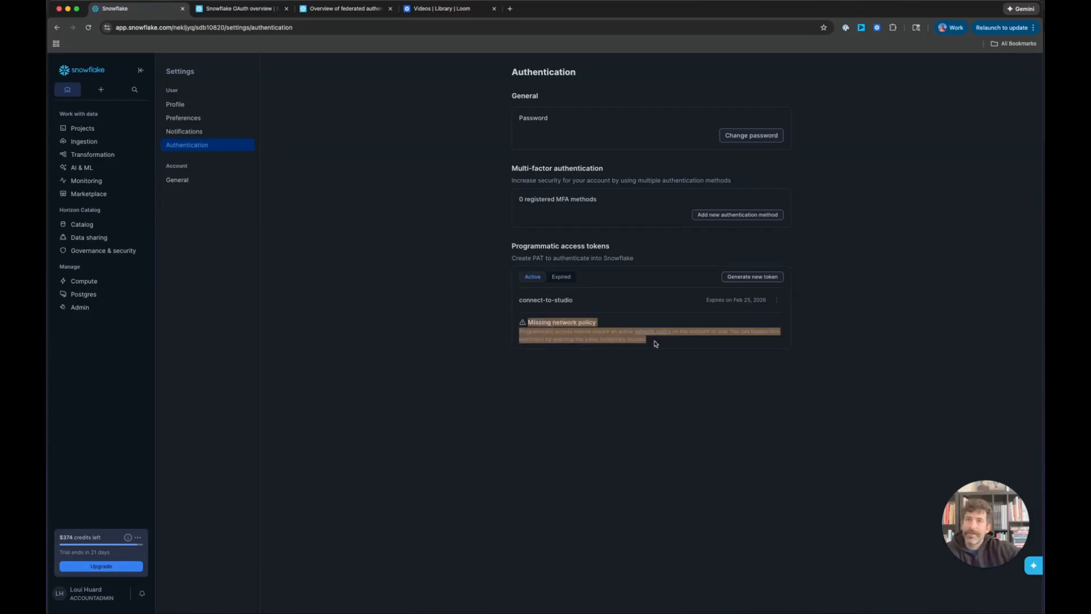
click(653, 343)
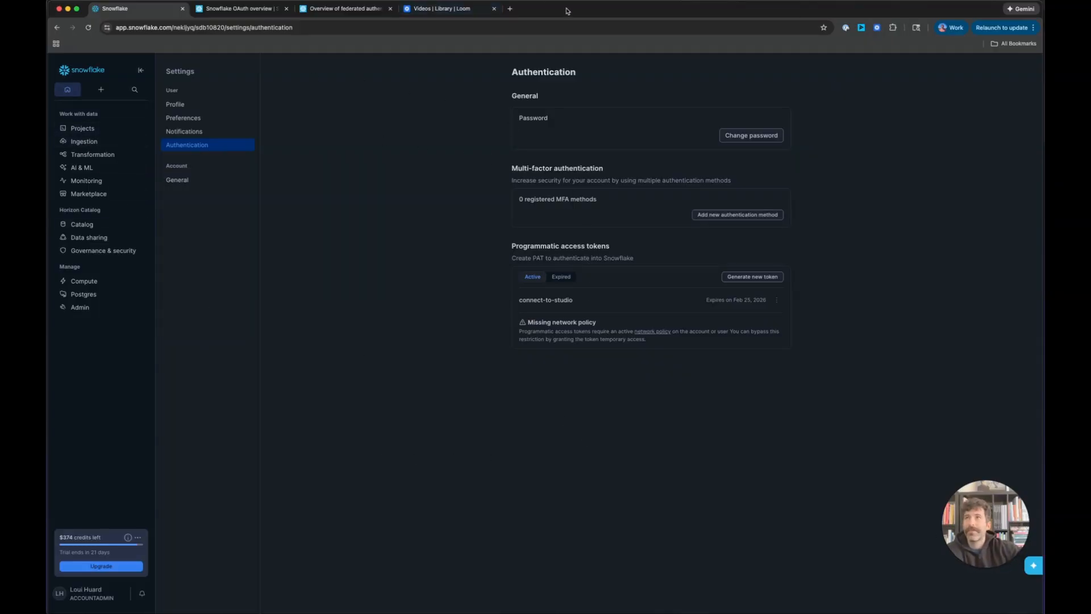
drag(568, 11, 1045, 43)
Step: Minimize the browser and scroll through all six charts to the Nation Customer Count Comparison
click(639, 40)
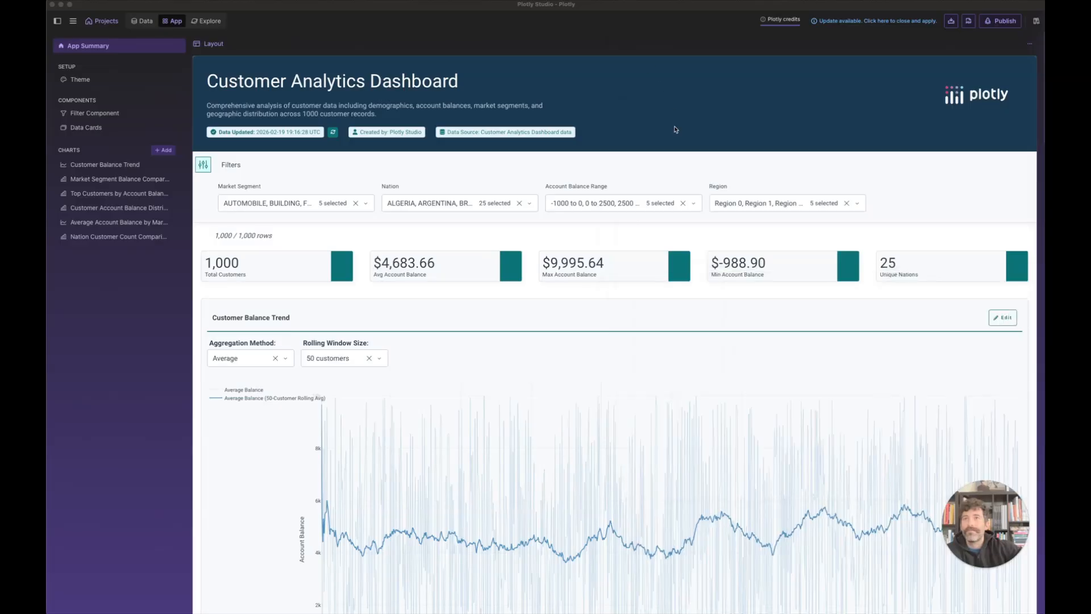
scroll(648, 197, down, 2)
scroll(668, 228, down, 10)
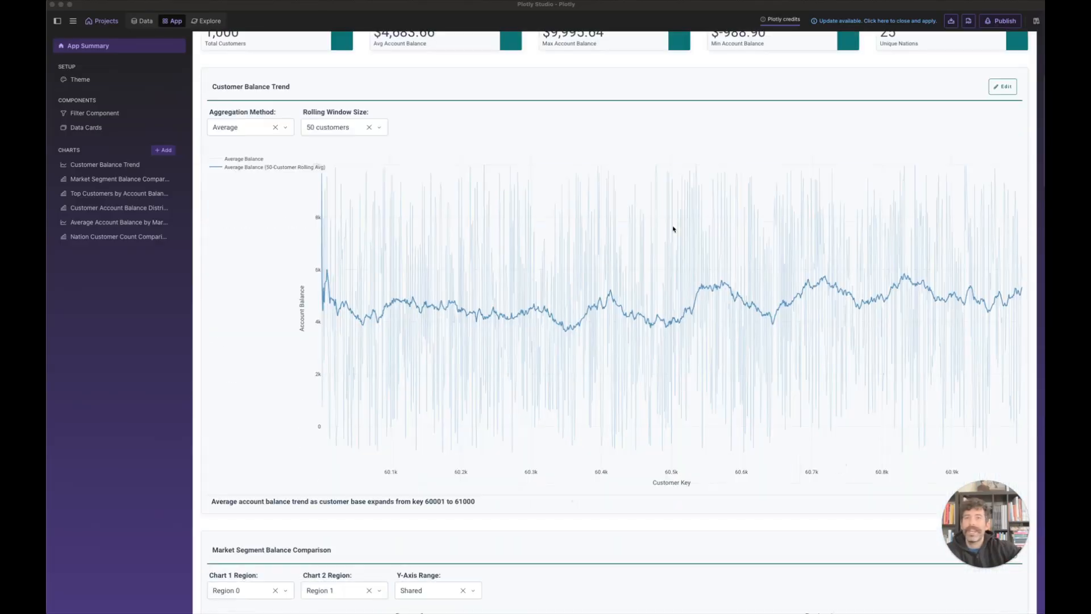
scroll(673, 234, down, 10)
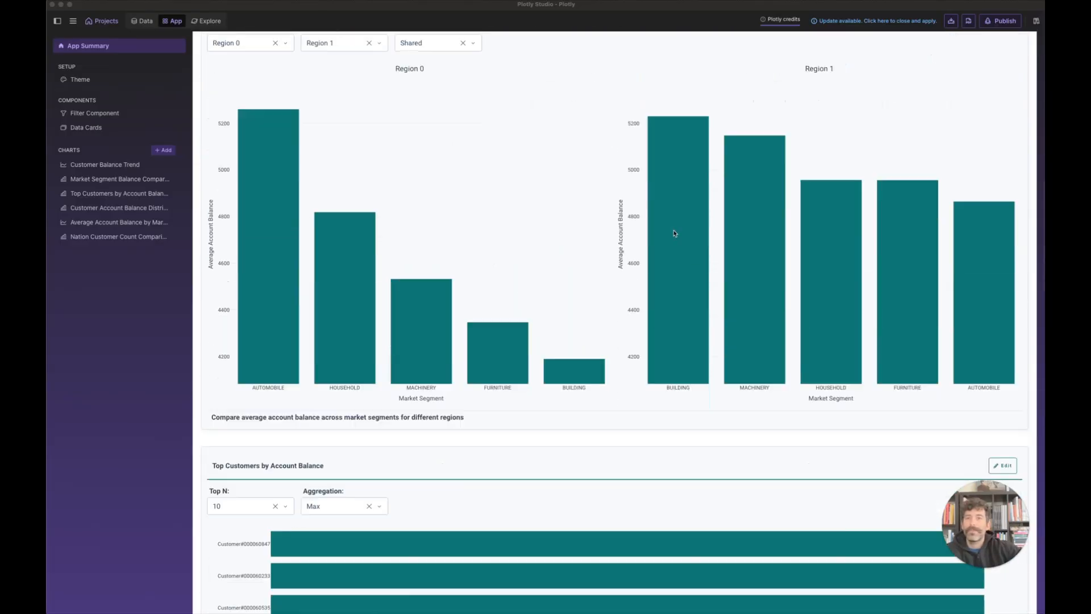
scroll(672, 234, down, 15)
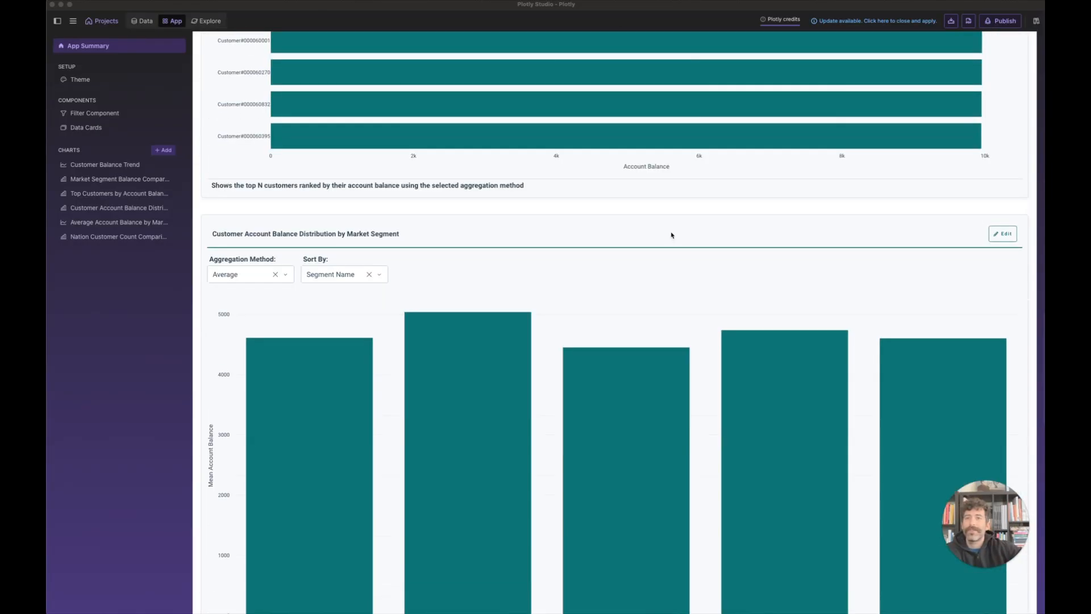
scroll(654, 248, down, 4)
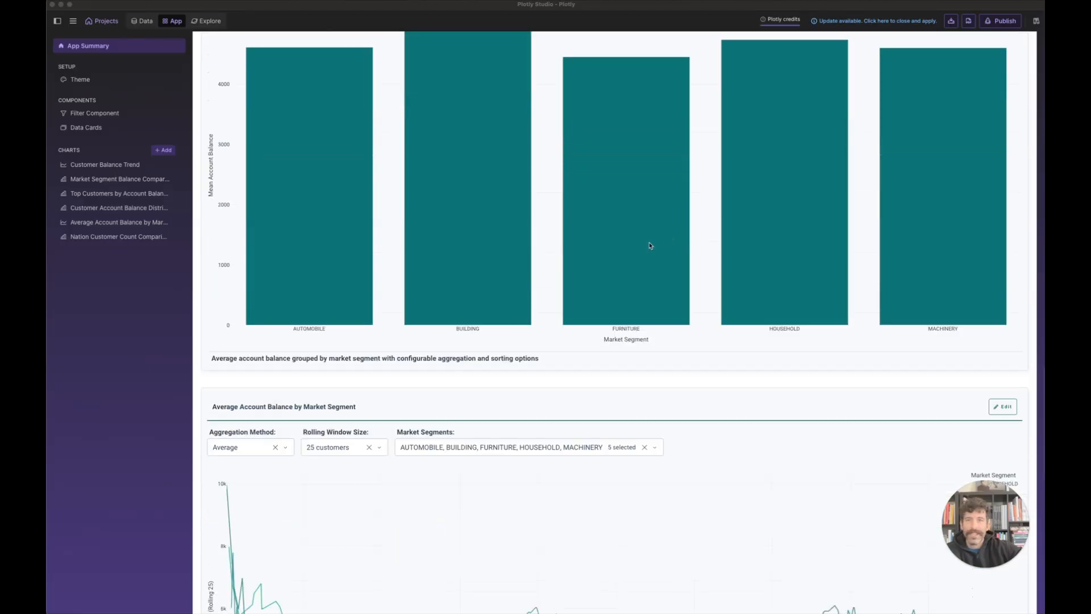
scroll(651, 245, down, 20)
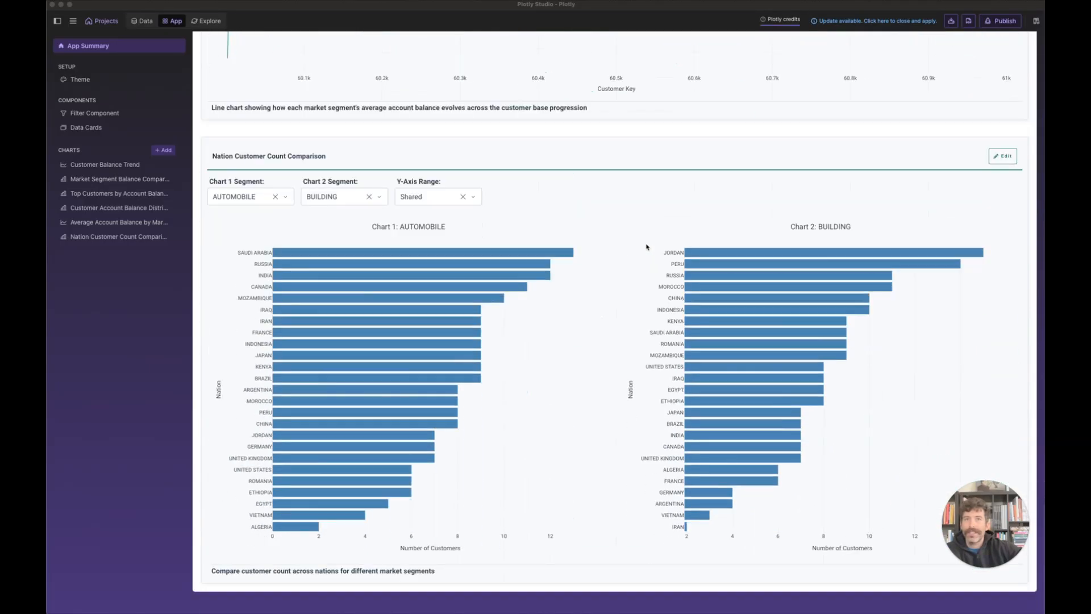